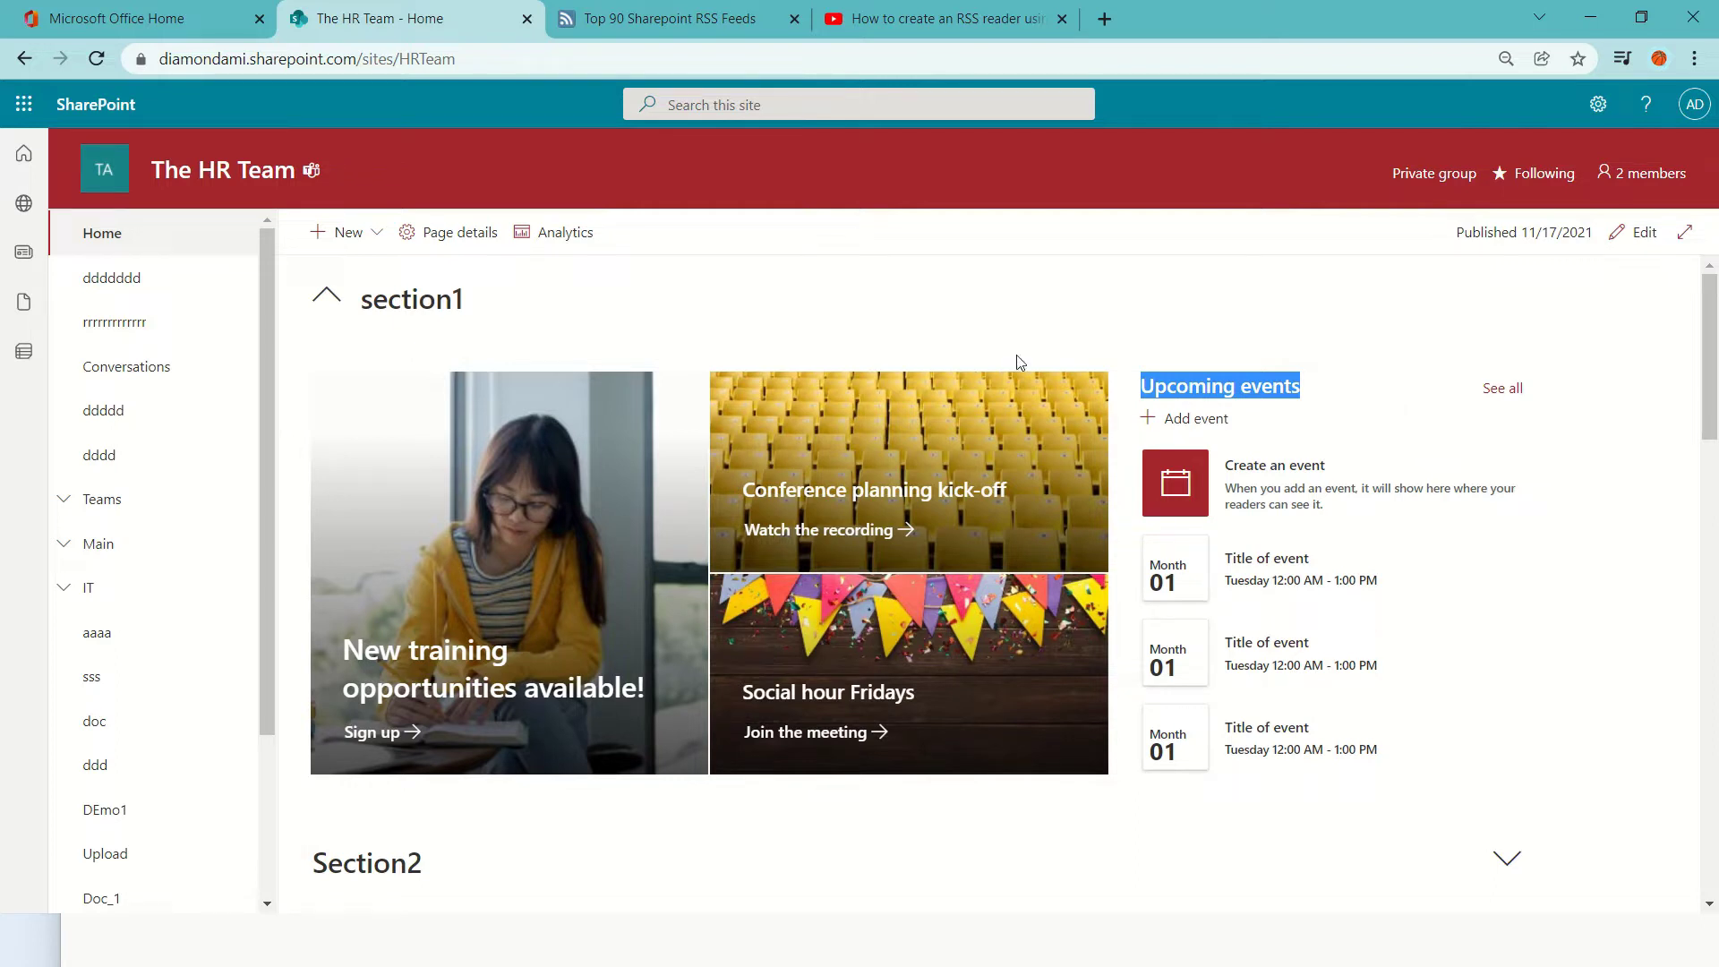
Create a new page from the Blank template and title it 'RSS'.
{"action": "left_click", "coordinate": [334, 234]}
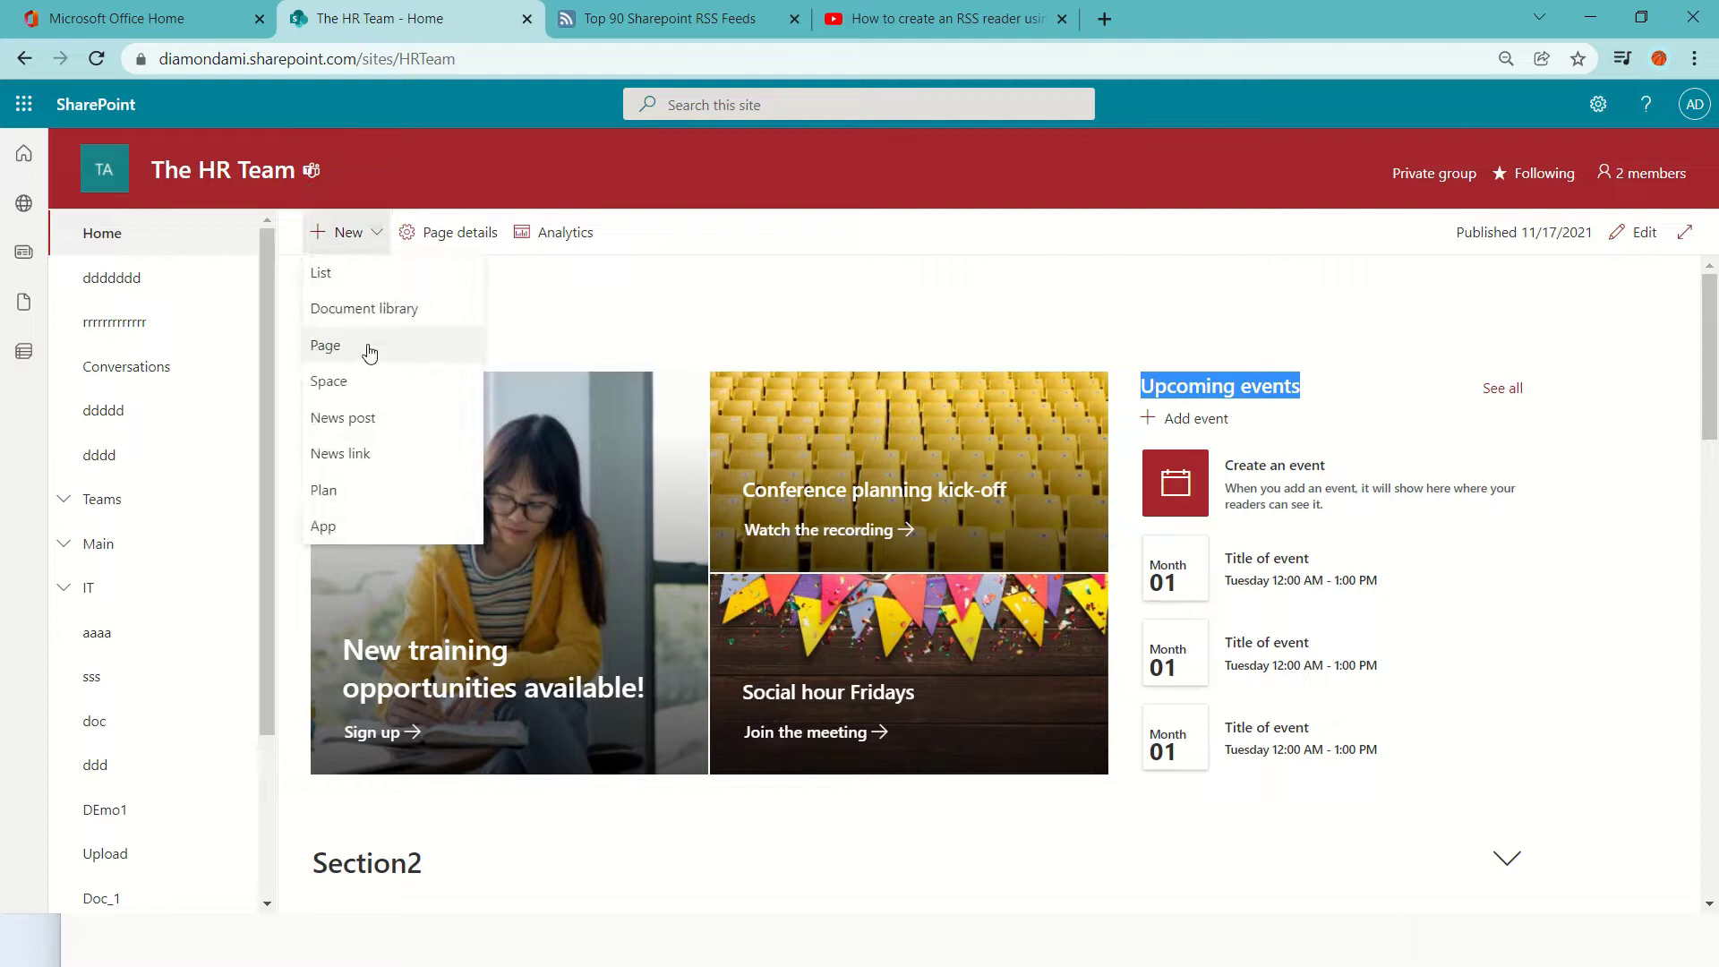
{"action": "left_click", "coordinate": [367, 345]}
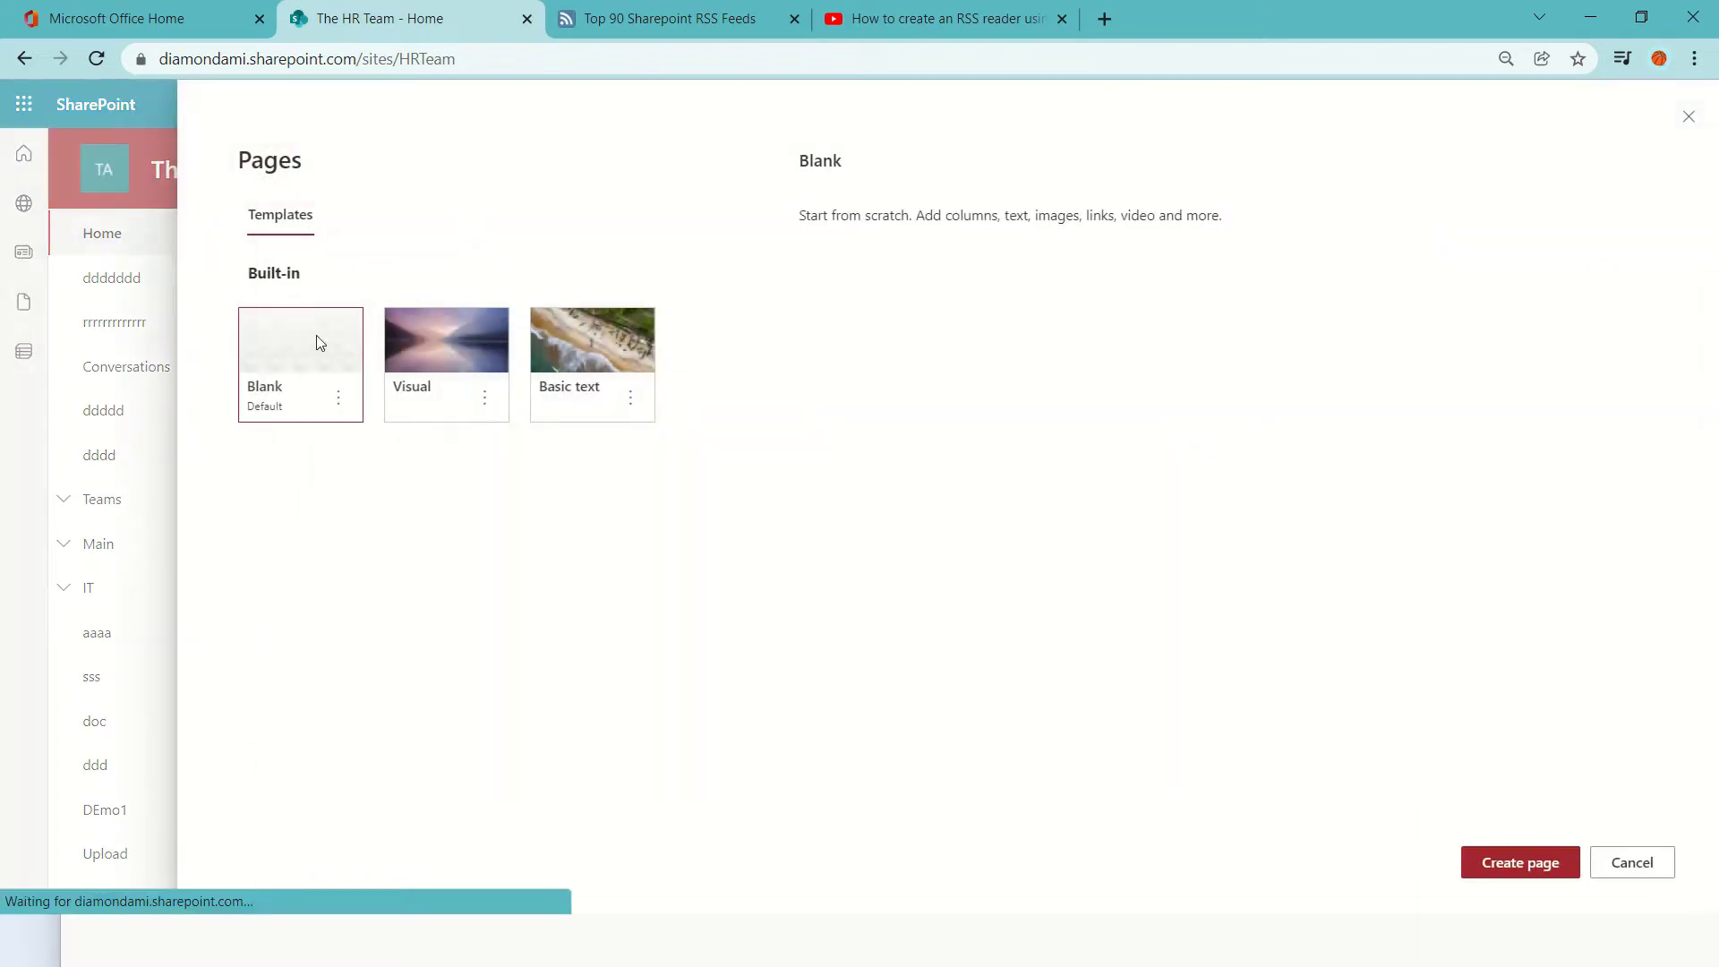
{"action": "left_click", "coordinate": [1485, 864]}
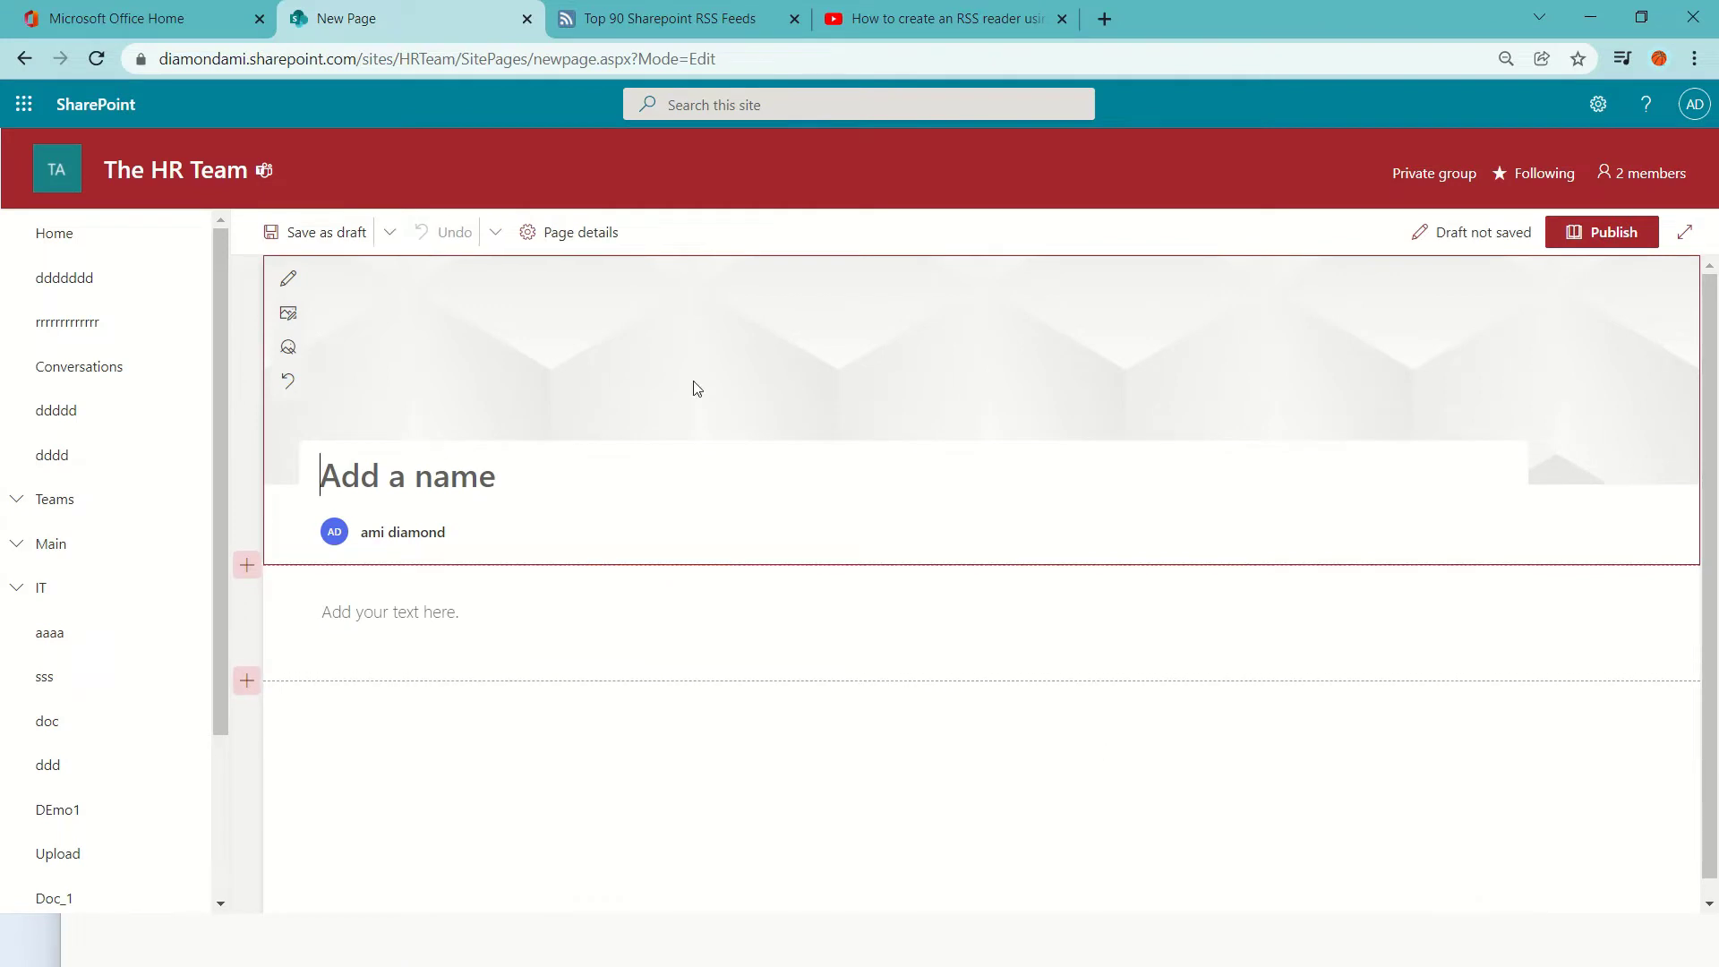
{"action": "type", "text": "tes"}
{"action": "key", "text": "BackSpace"}
{"action": "key", "text": "BackSpace"}
{"action": "key", "text": "BackSpace"}
{"action": "type", "text": "RSS"}
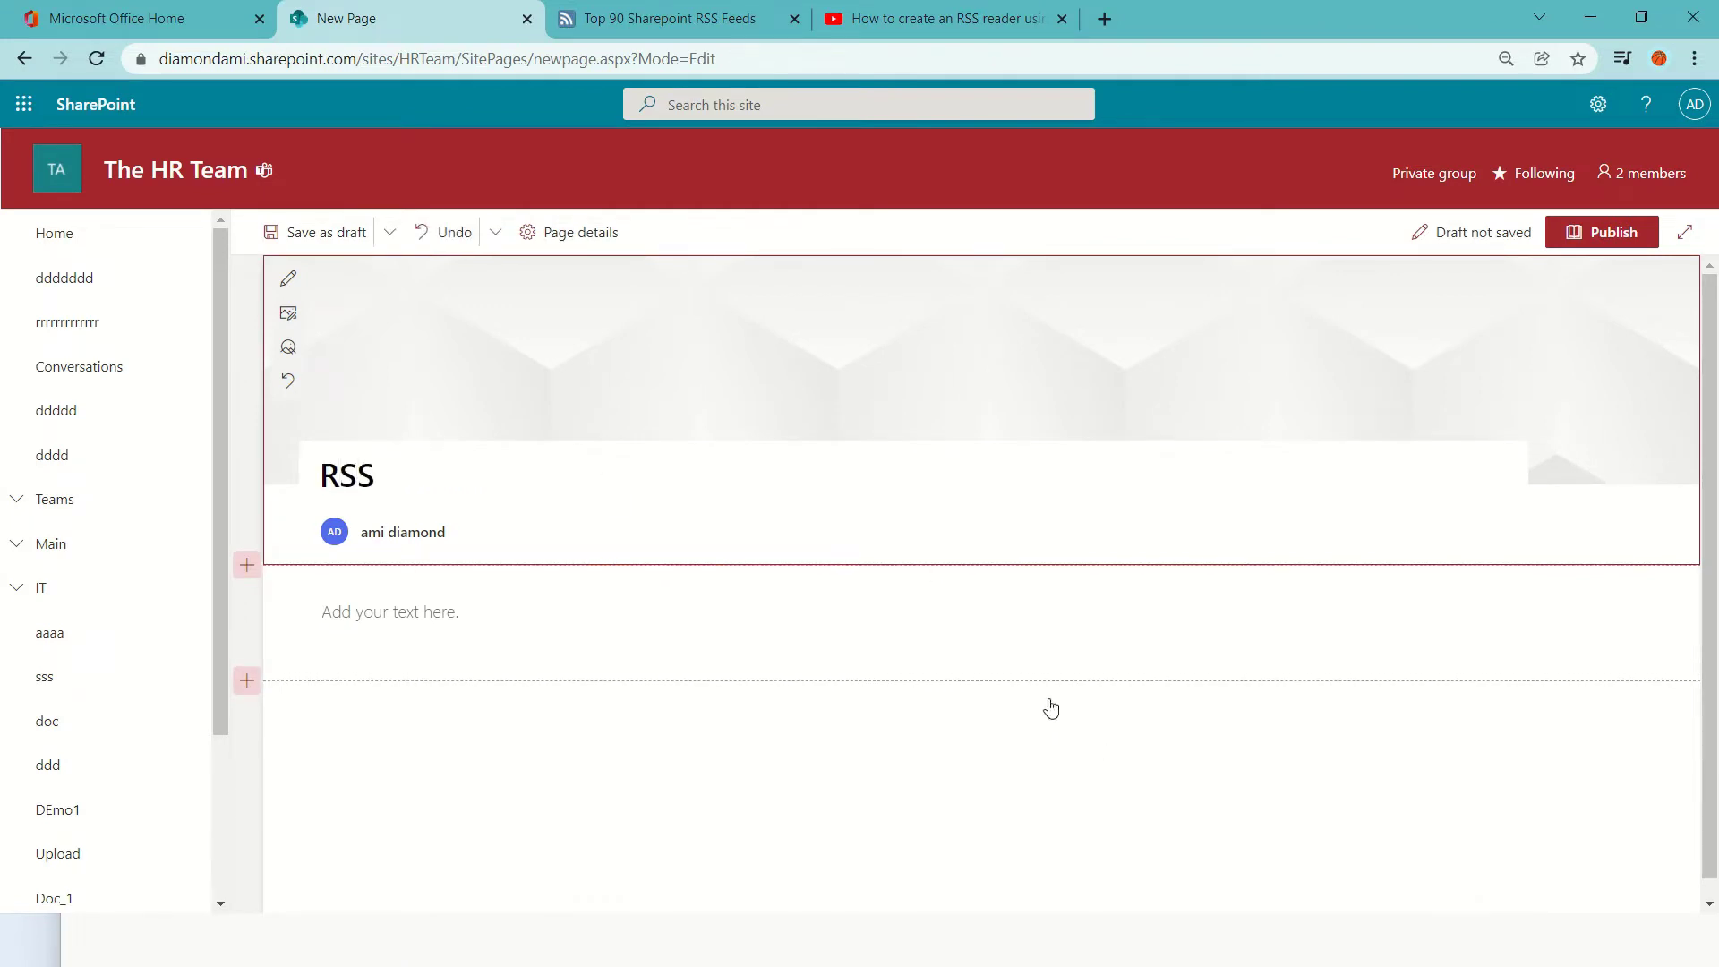
Search the web part toolbox for 'rss' and add the RSS web part below the text section.
{"action": "left_click", "coordinate": [913, 694]}
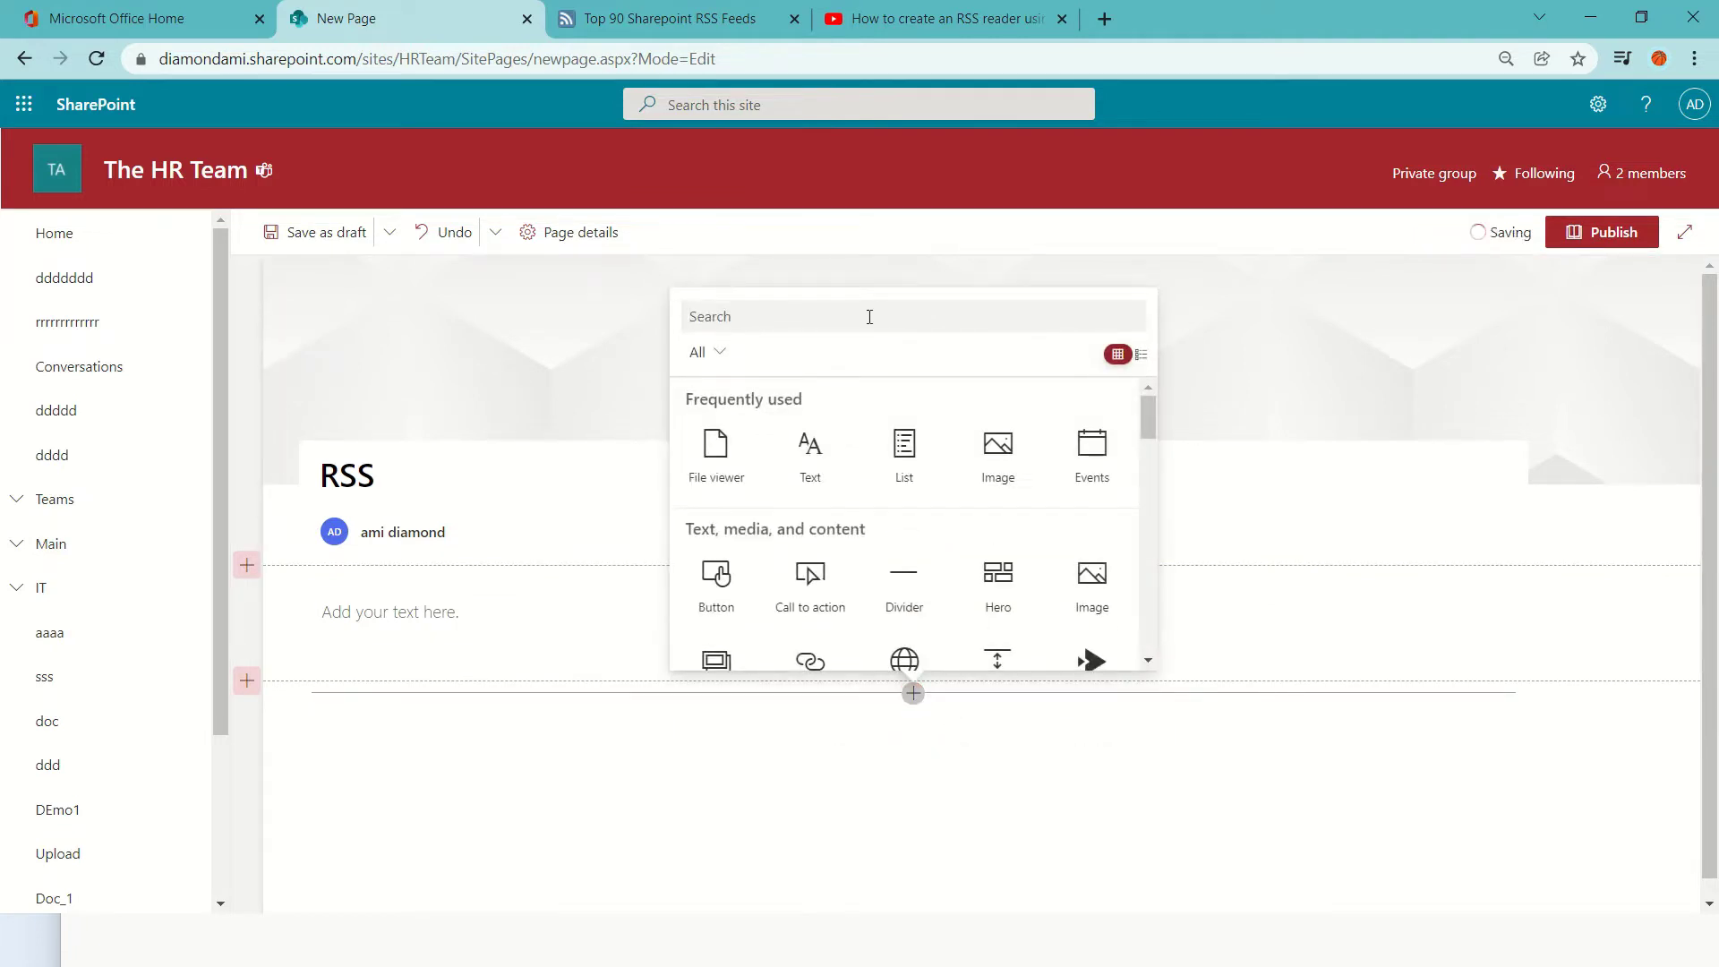
{"action": "type", "text": "rss"}
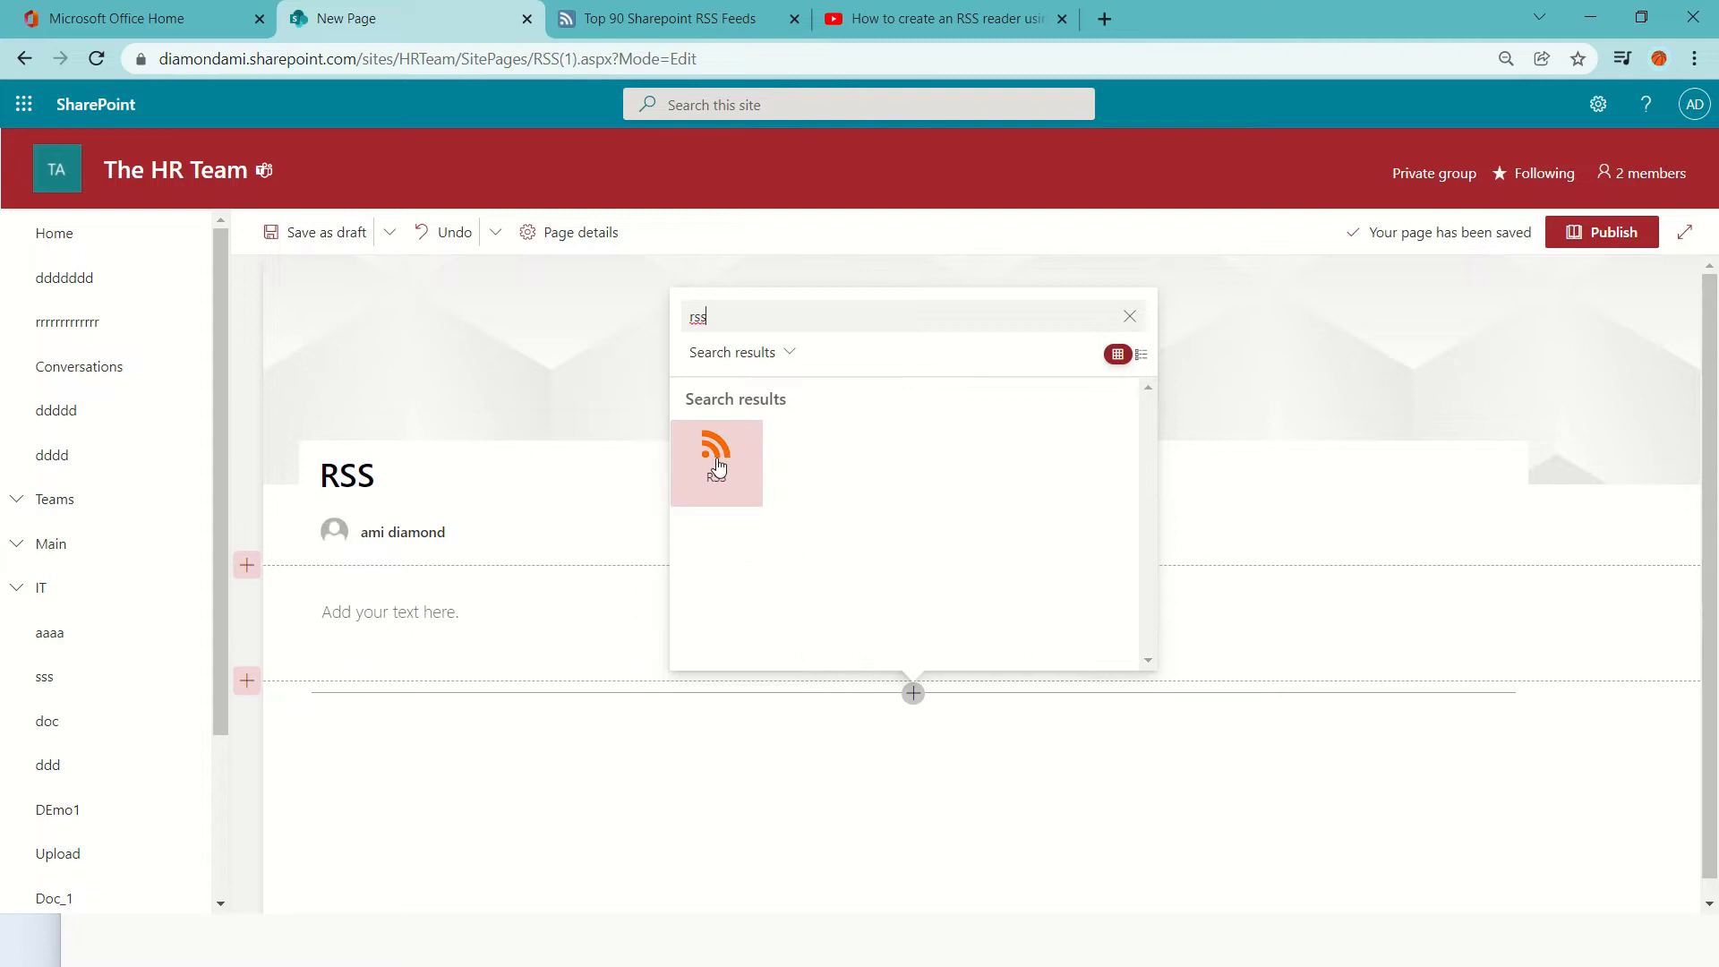
{"action": "left_click", "coordinate": [716, 457]}
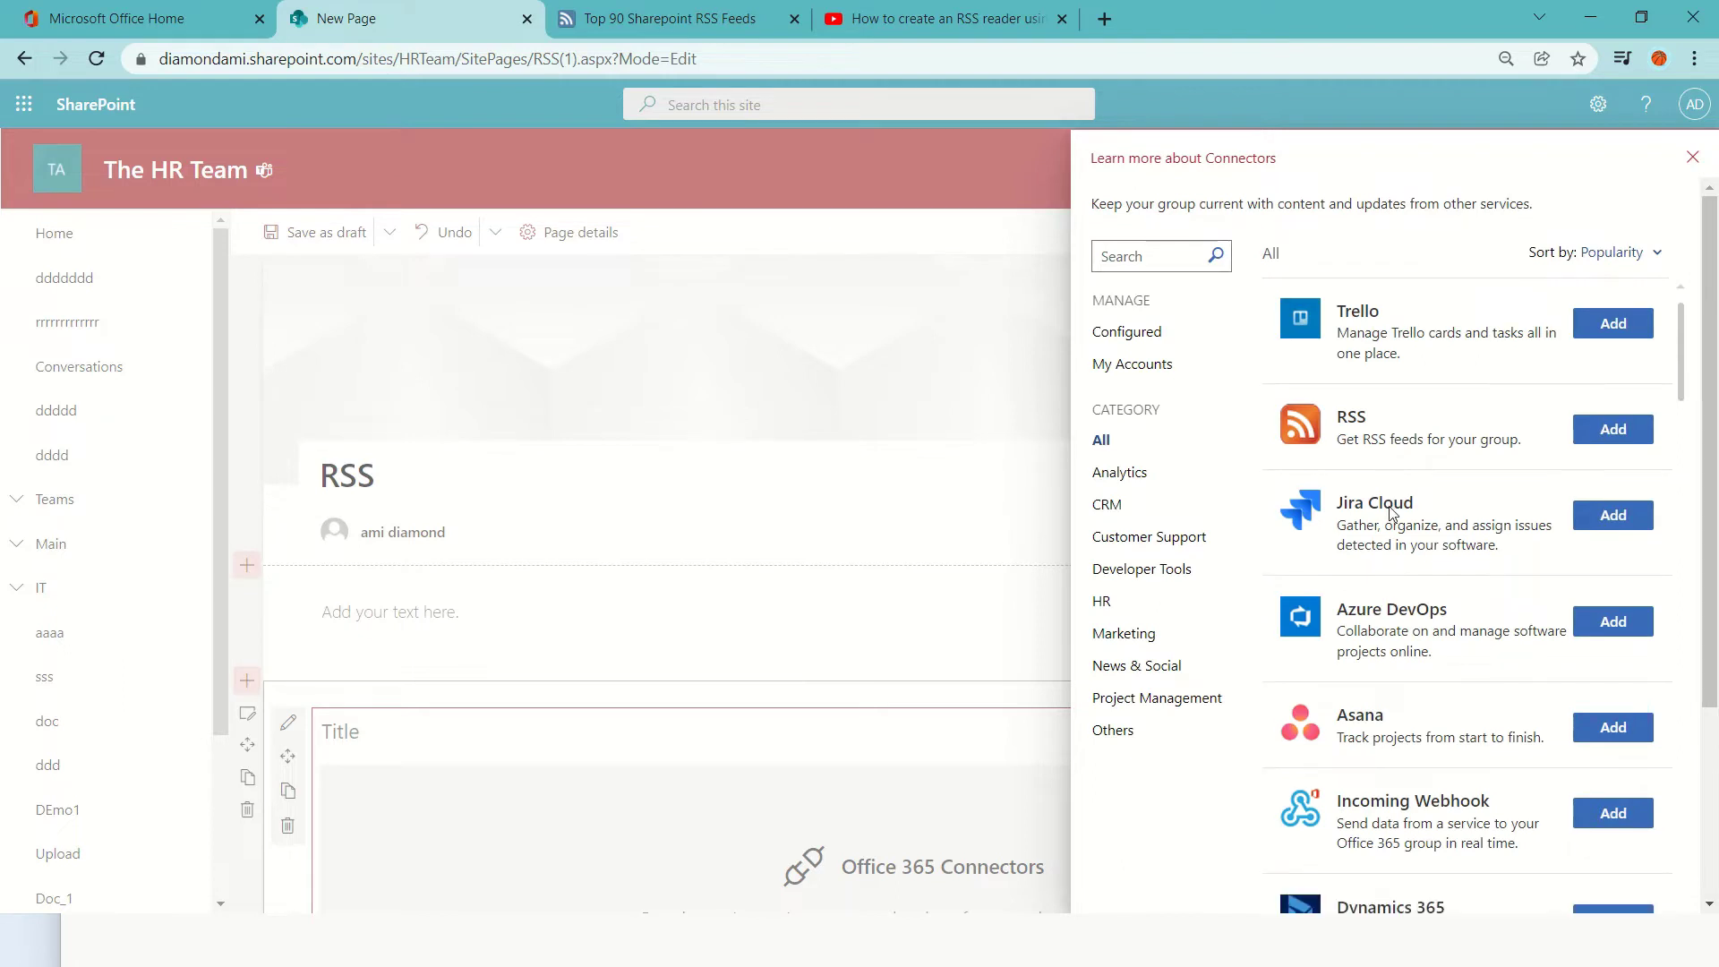
Name a new RSS connector 'Microsoft Feed', then switch to the FeedSpot SharePoint feeds tab.
{"action": "left_click", "coordinate": [1614, 429]}
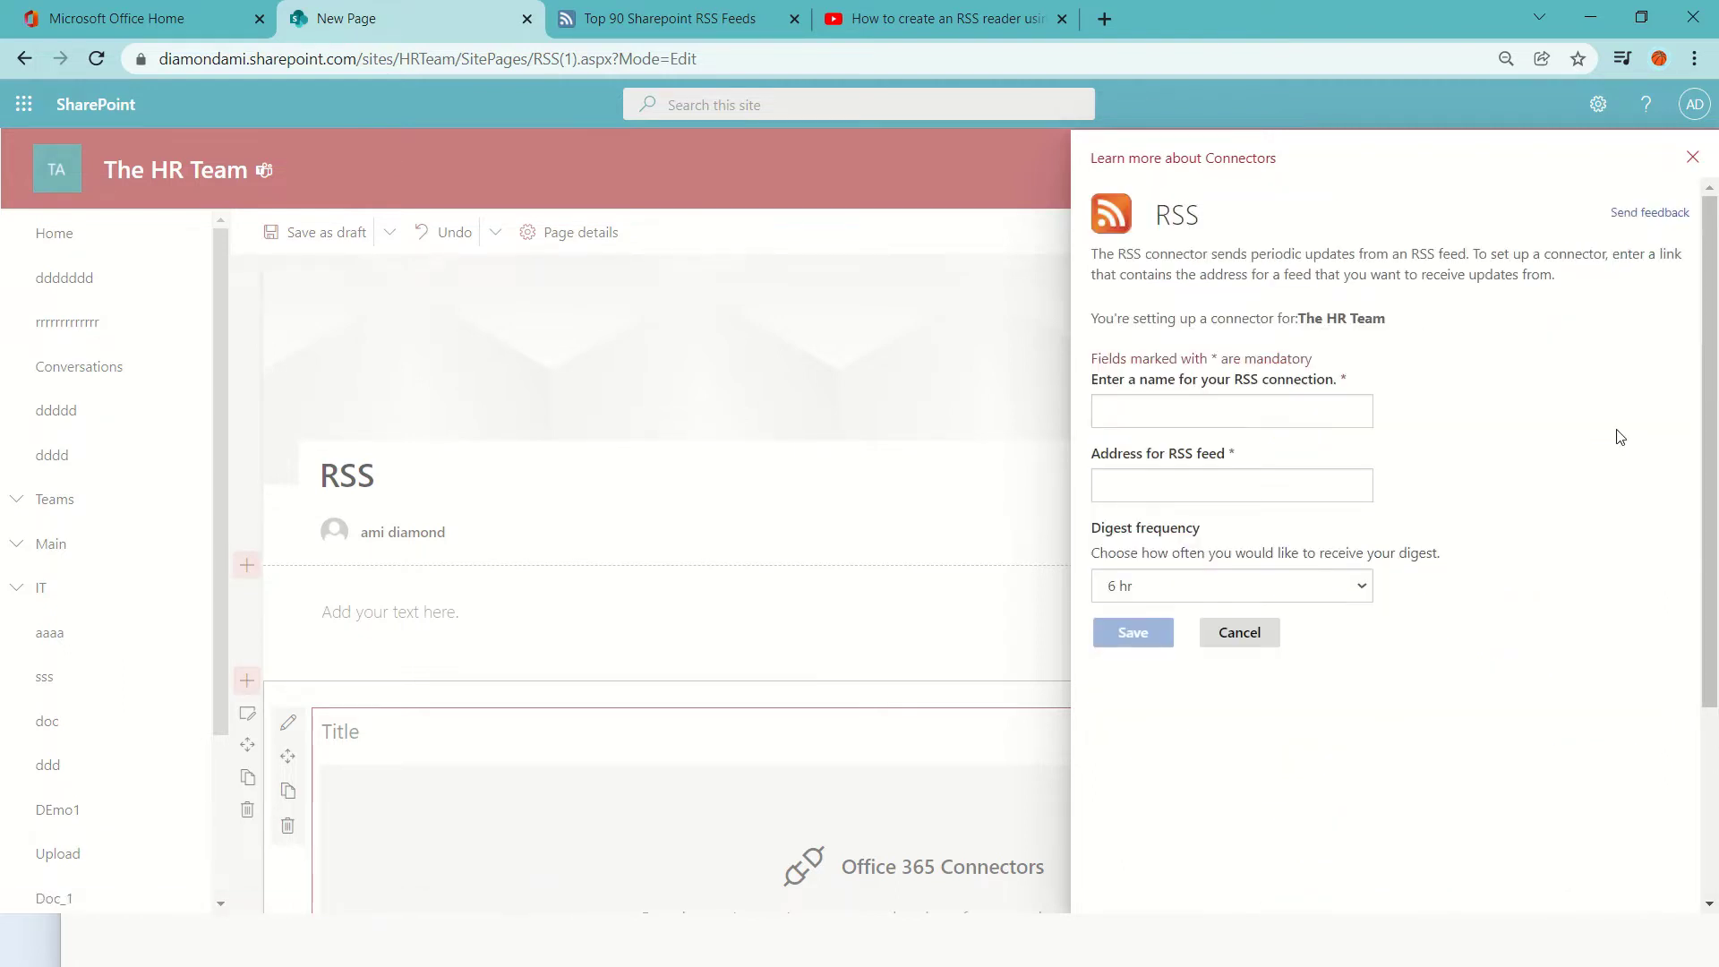
{"action": "left_click", "coordinate": [1263, 408]}
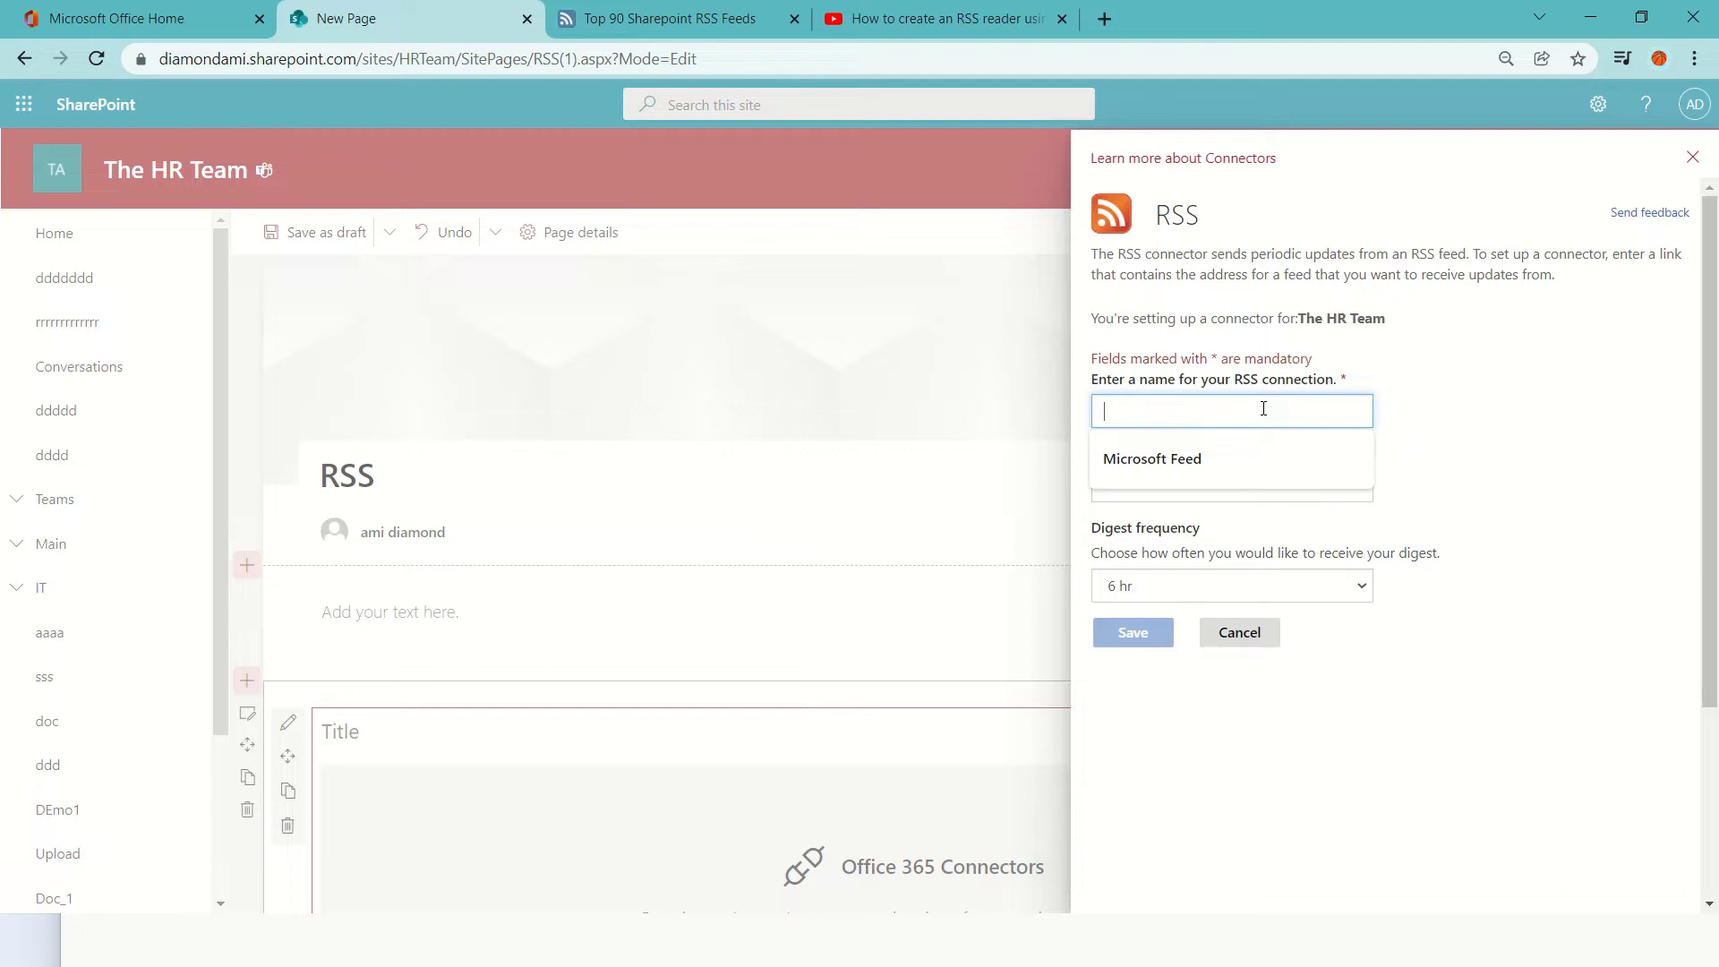
{"action": "left_click", "coordinate": [1188, 459]}
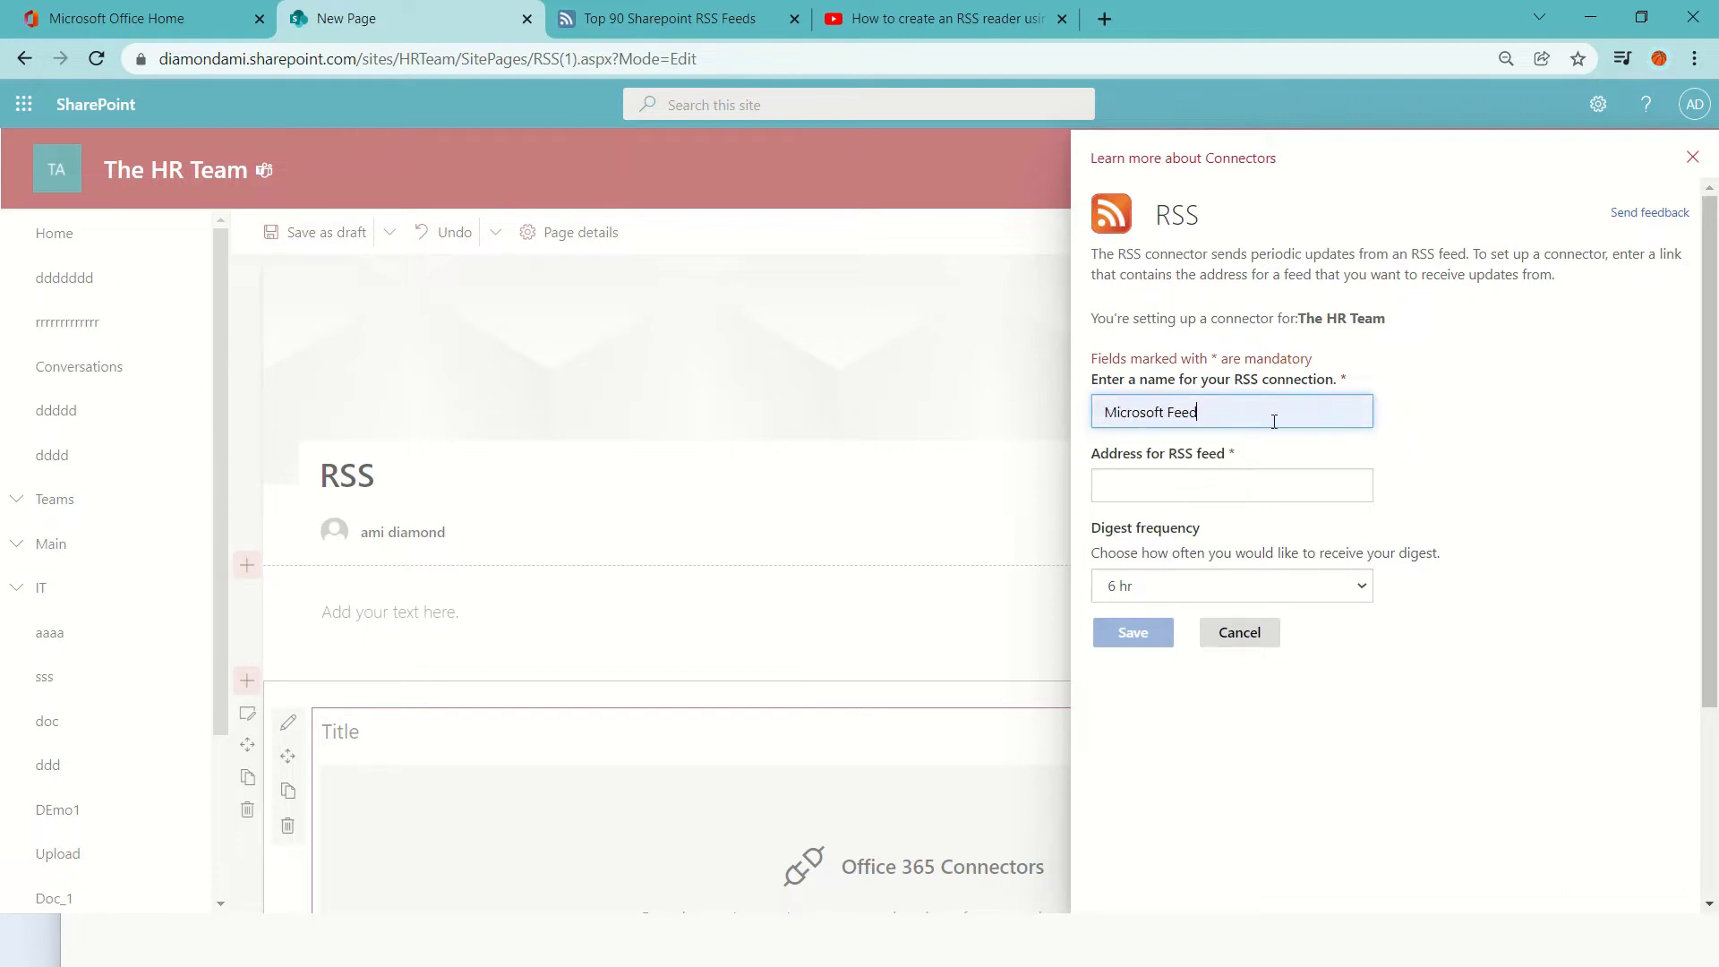
{"action": "left_click", "coordinate": [1267, 478]}
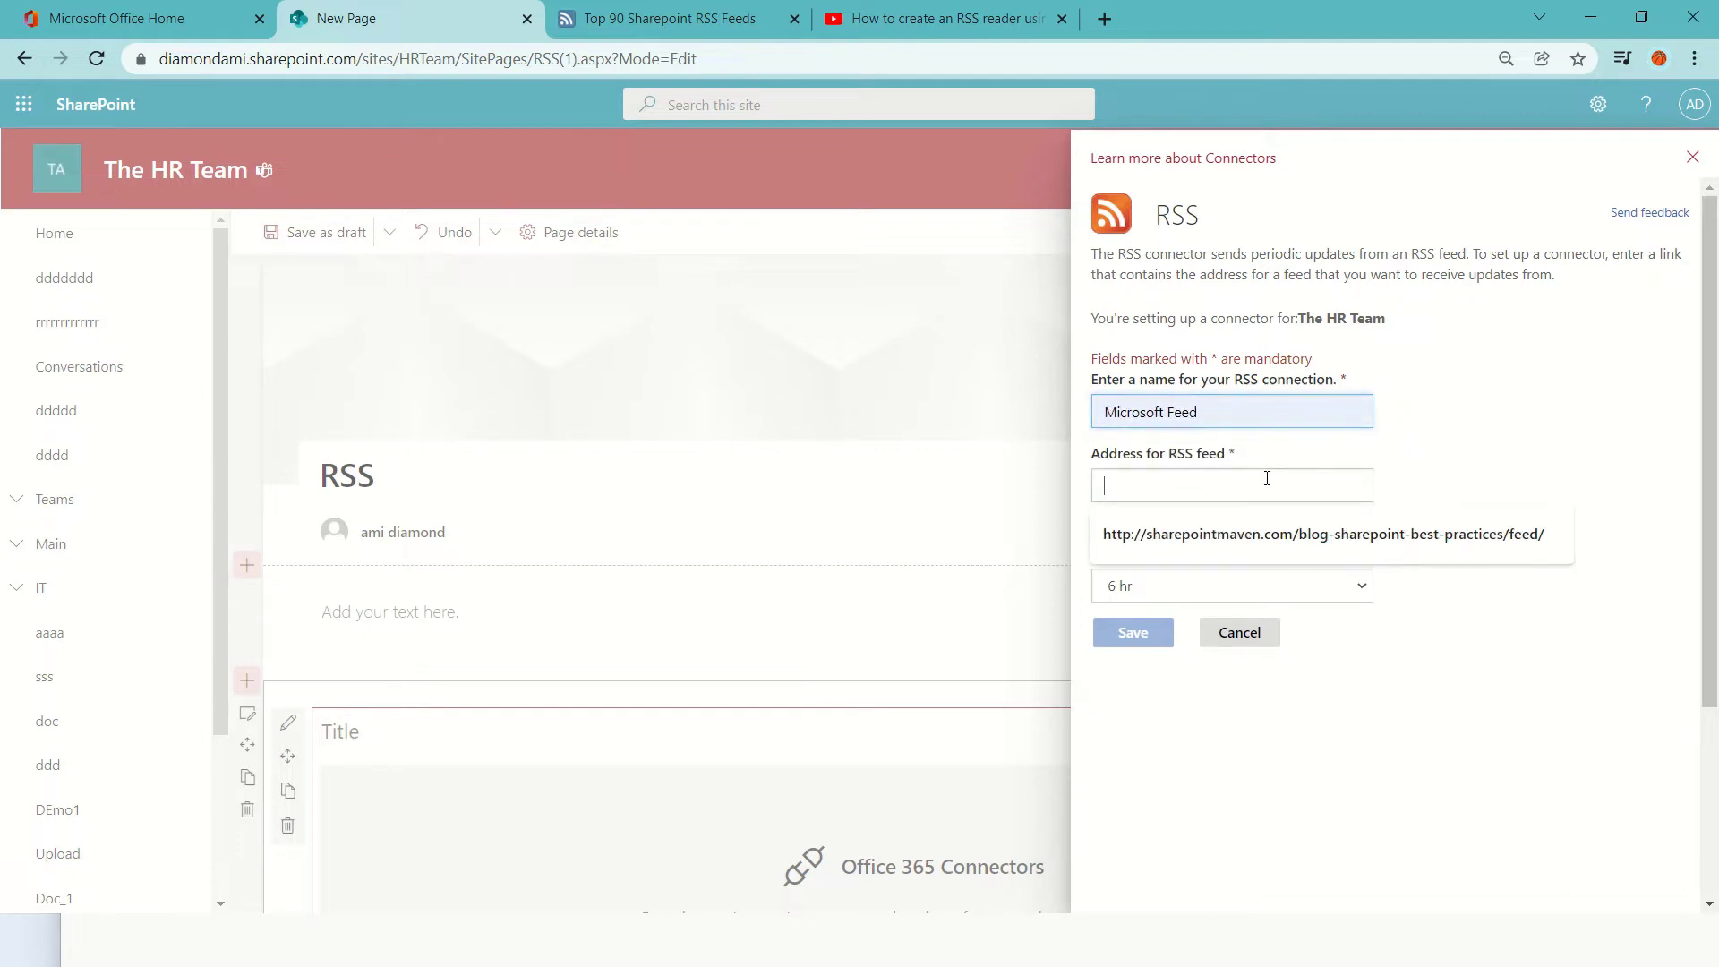
{"action": "left_click", "coordinate": [1462, 446]}
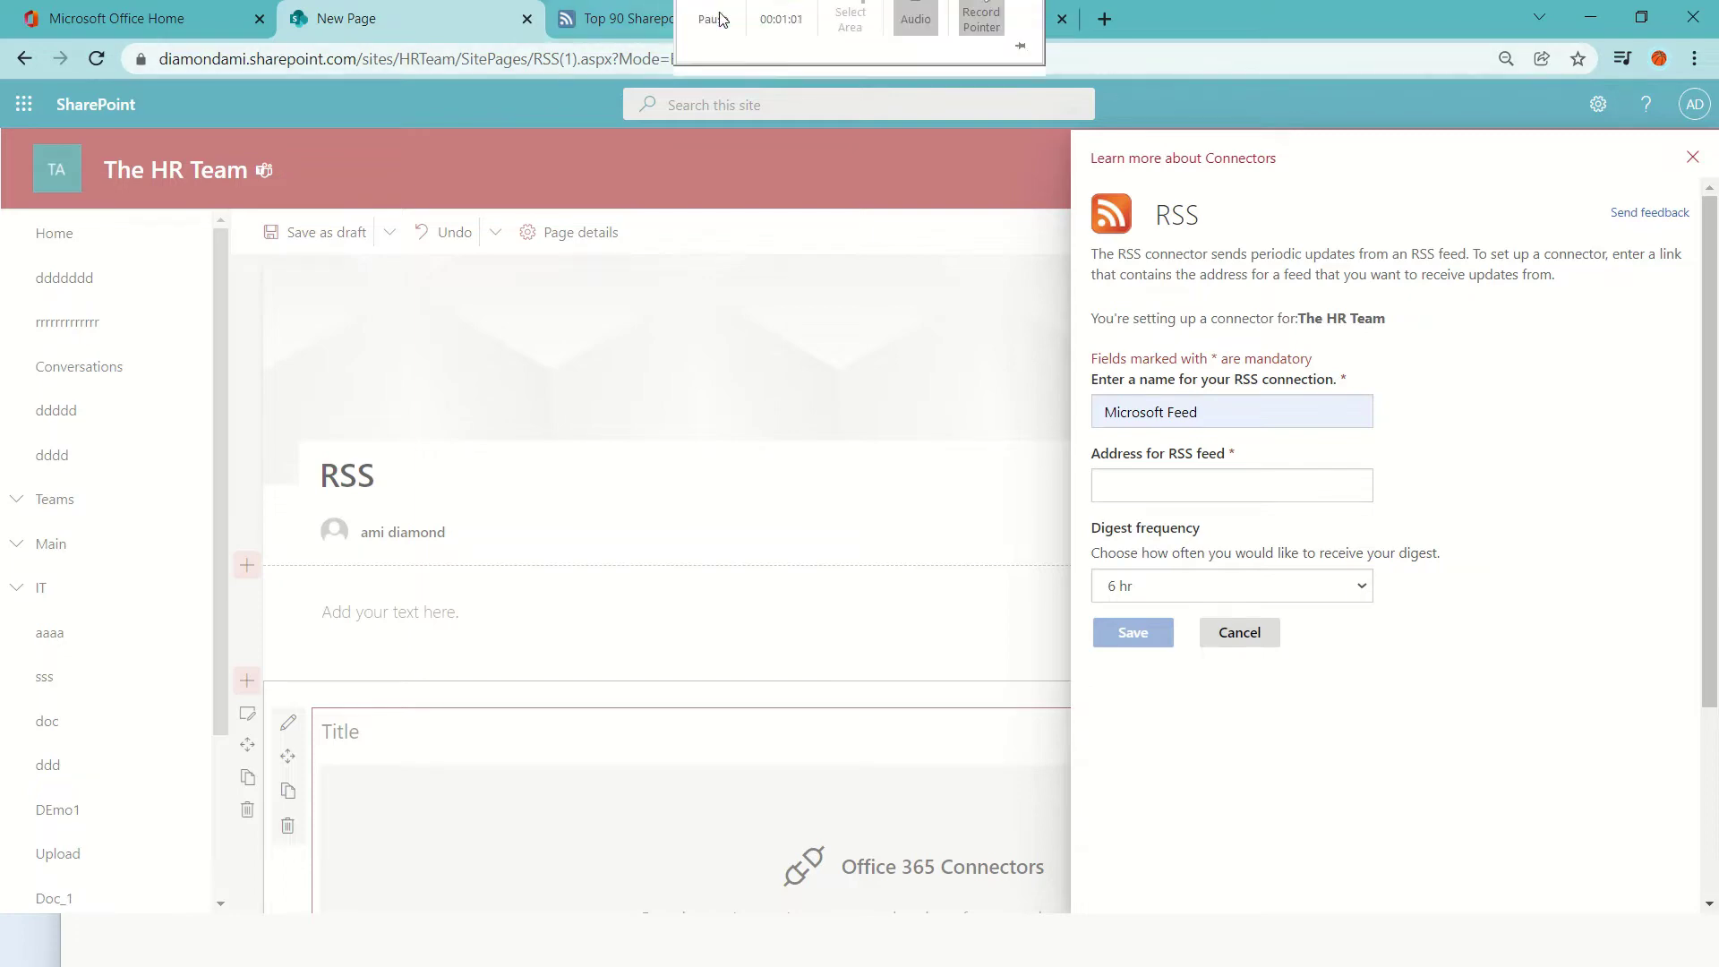
{"action": "left_click", "coordinate": [621, 24]}
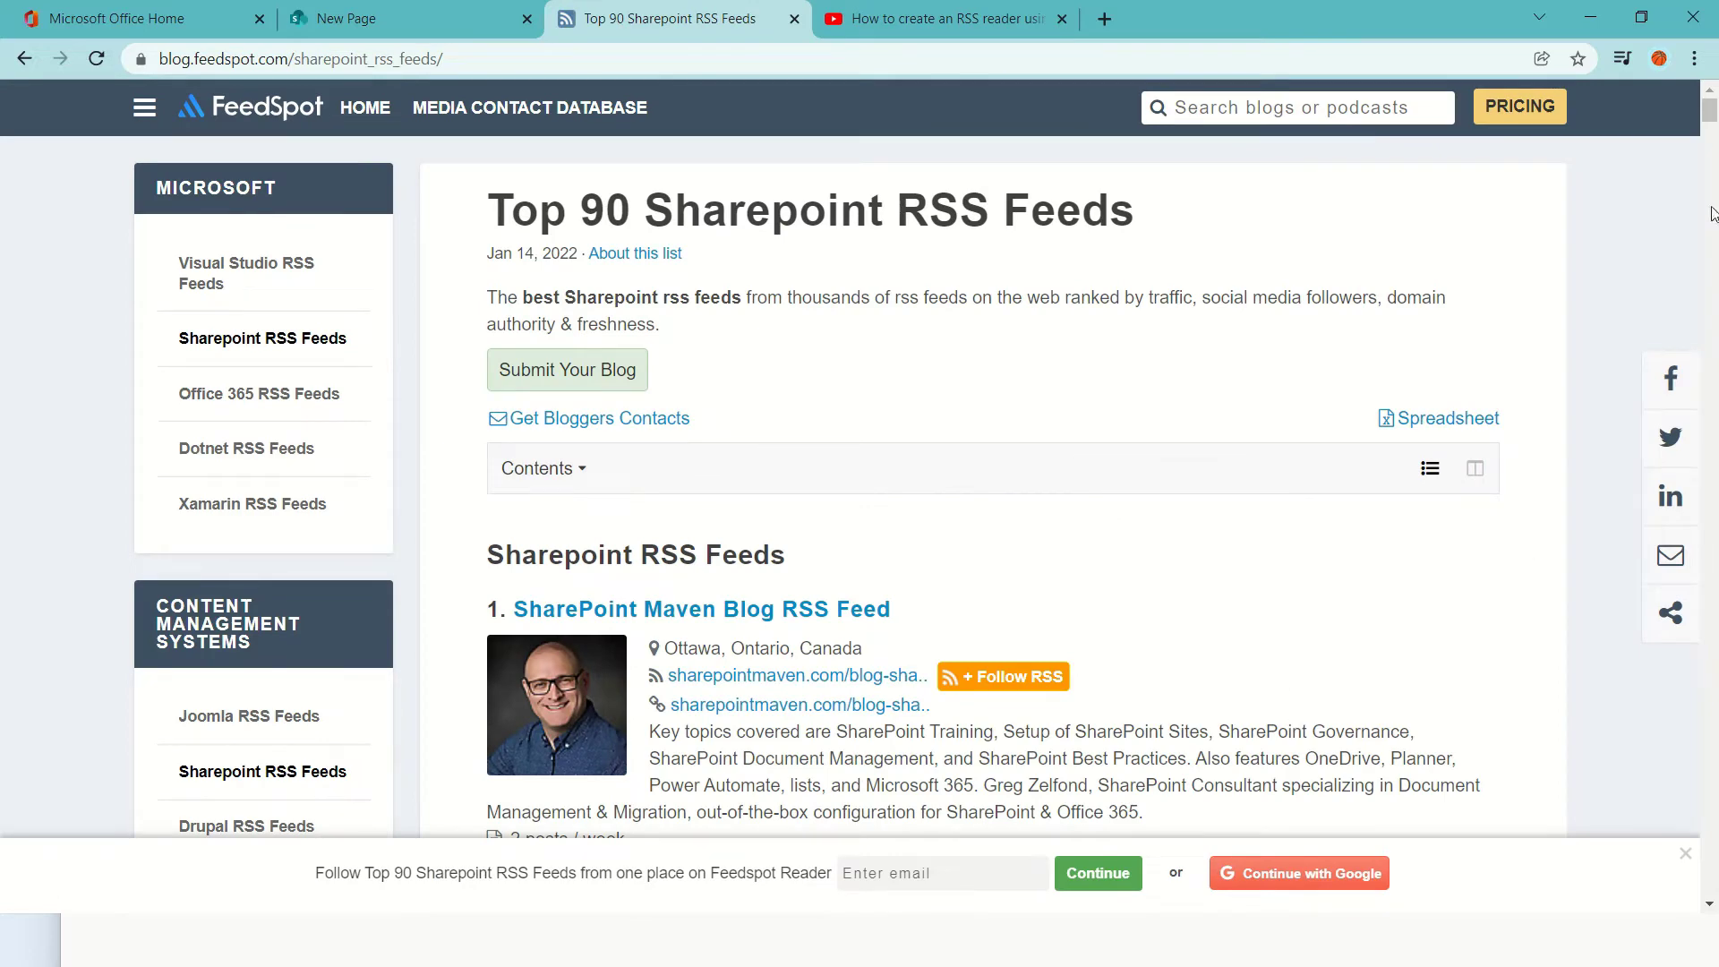
Copy the link address of the SharePoint Maven Blog feed from the FeedSpot list.
{"action": "mouse_move", "coordinate": [1710, 124]}
{"action": "left_mouse_down"}
{"action": "mouse_move", "coordinate": [1713, 260]}
{"action": "mouse_move", "coordinate": [1712, 112]}
{"action": "left_mouse_up"}
{"action": "right_click", "coordinate": [835, 680]}
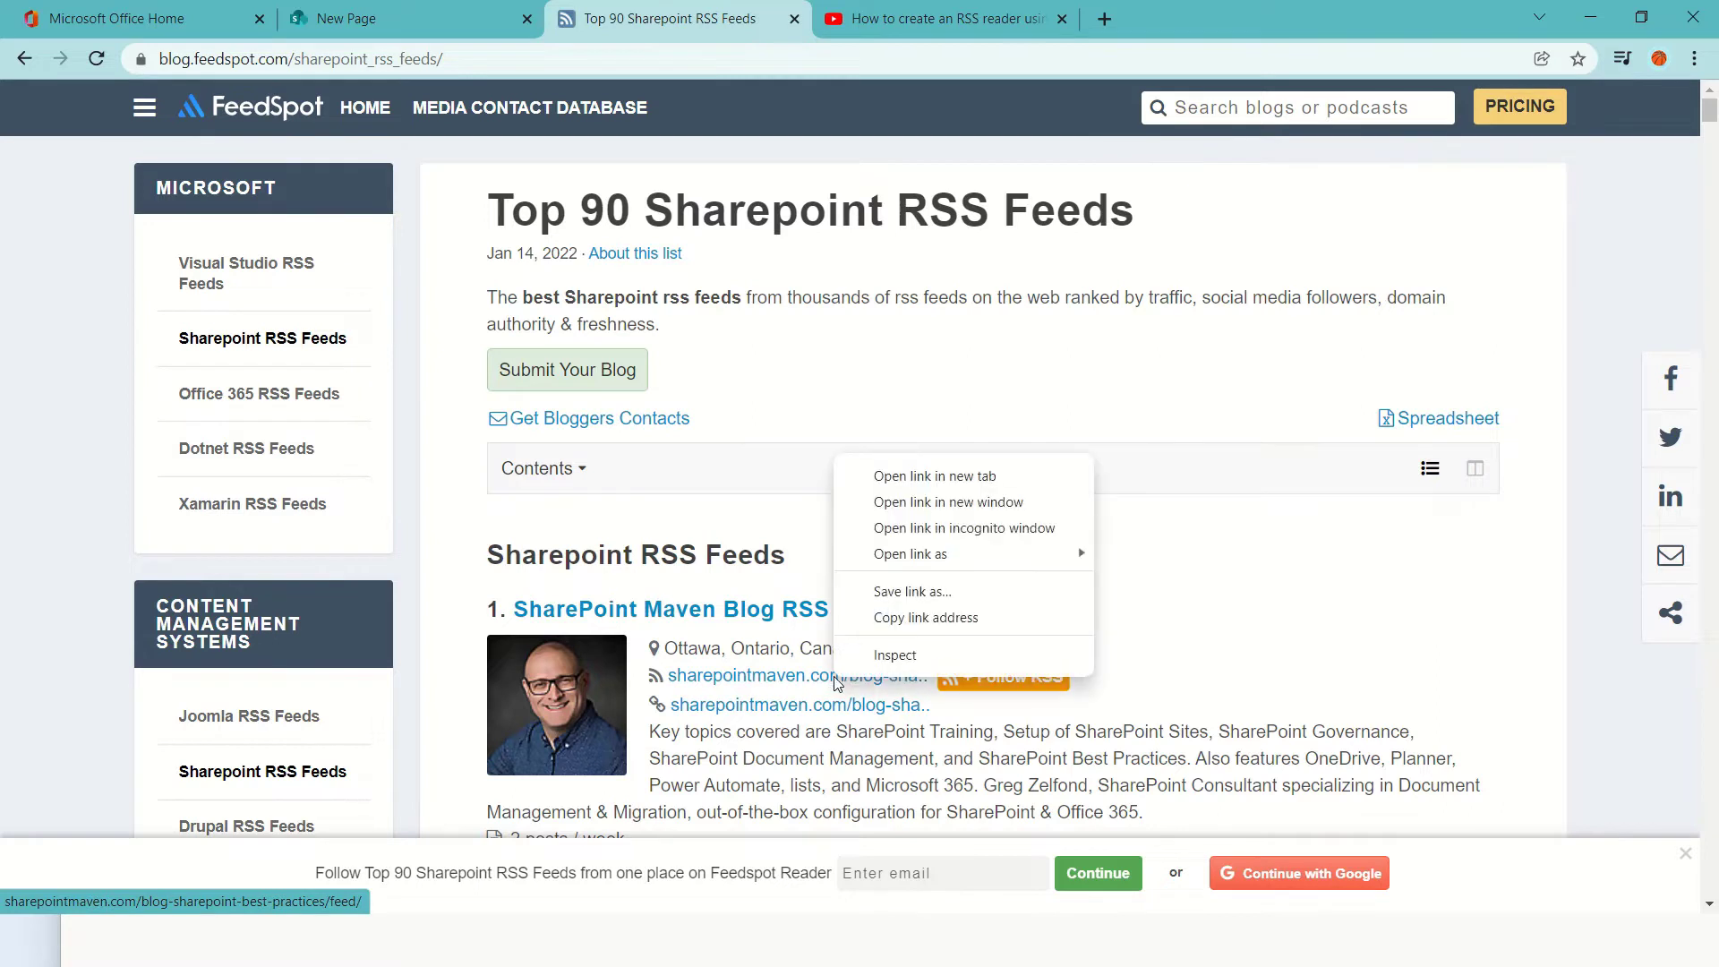
{"action": "left_click", "coordinate": [921, 619]}
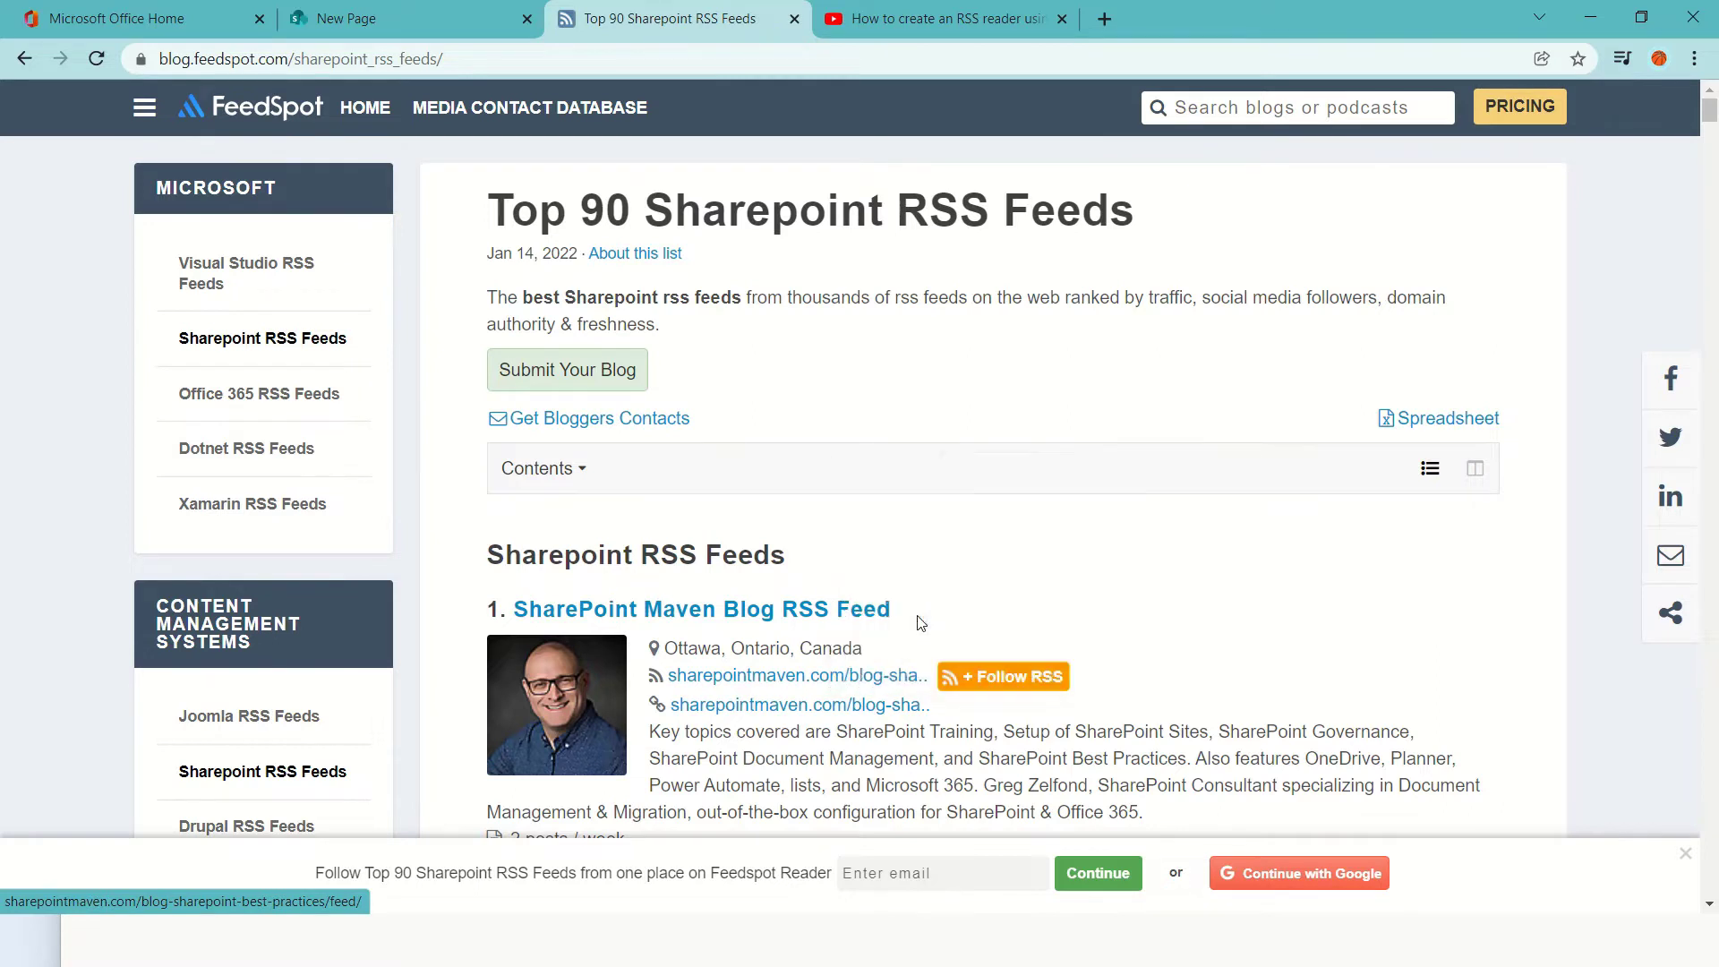
Load the copied sharepointmaven feed URL in a new tab to check its XML, then close that tab.
{"action": "left_click", "coordinate": [1105, 25]}
{"action": "left_click", "coordinate": [1093, 56]}
{"action": "key", "text": "ctrl+v"}
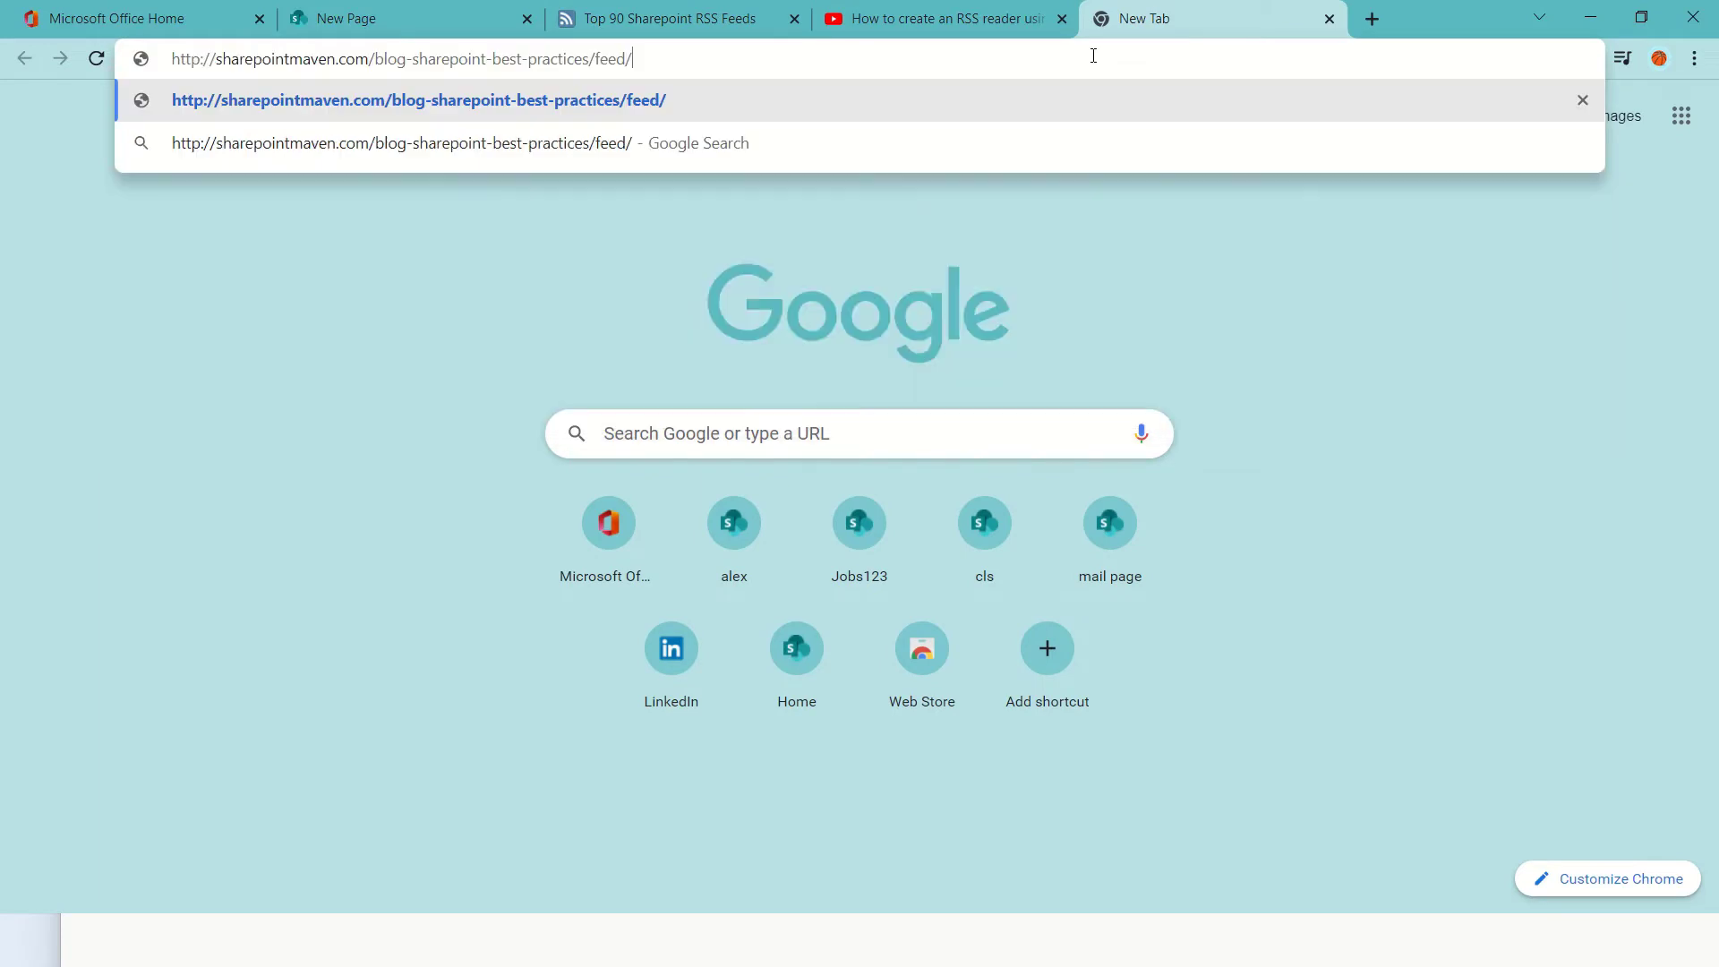
{"action": "key", "text": "Return"}
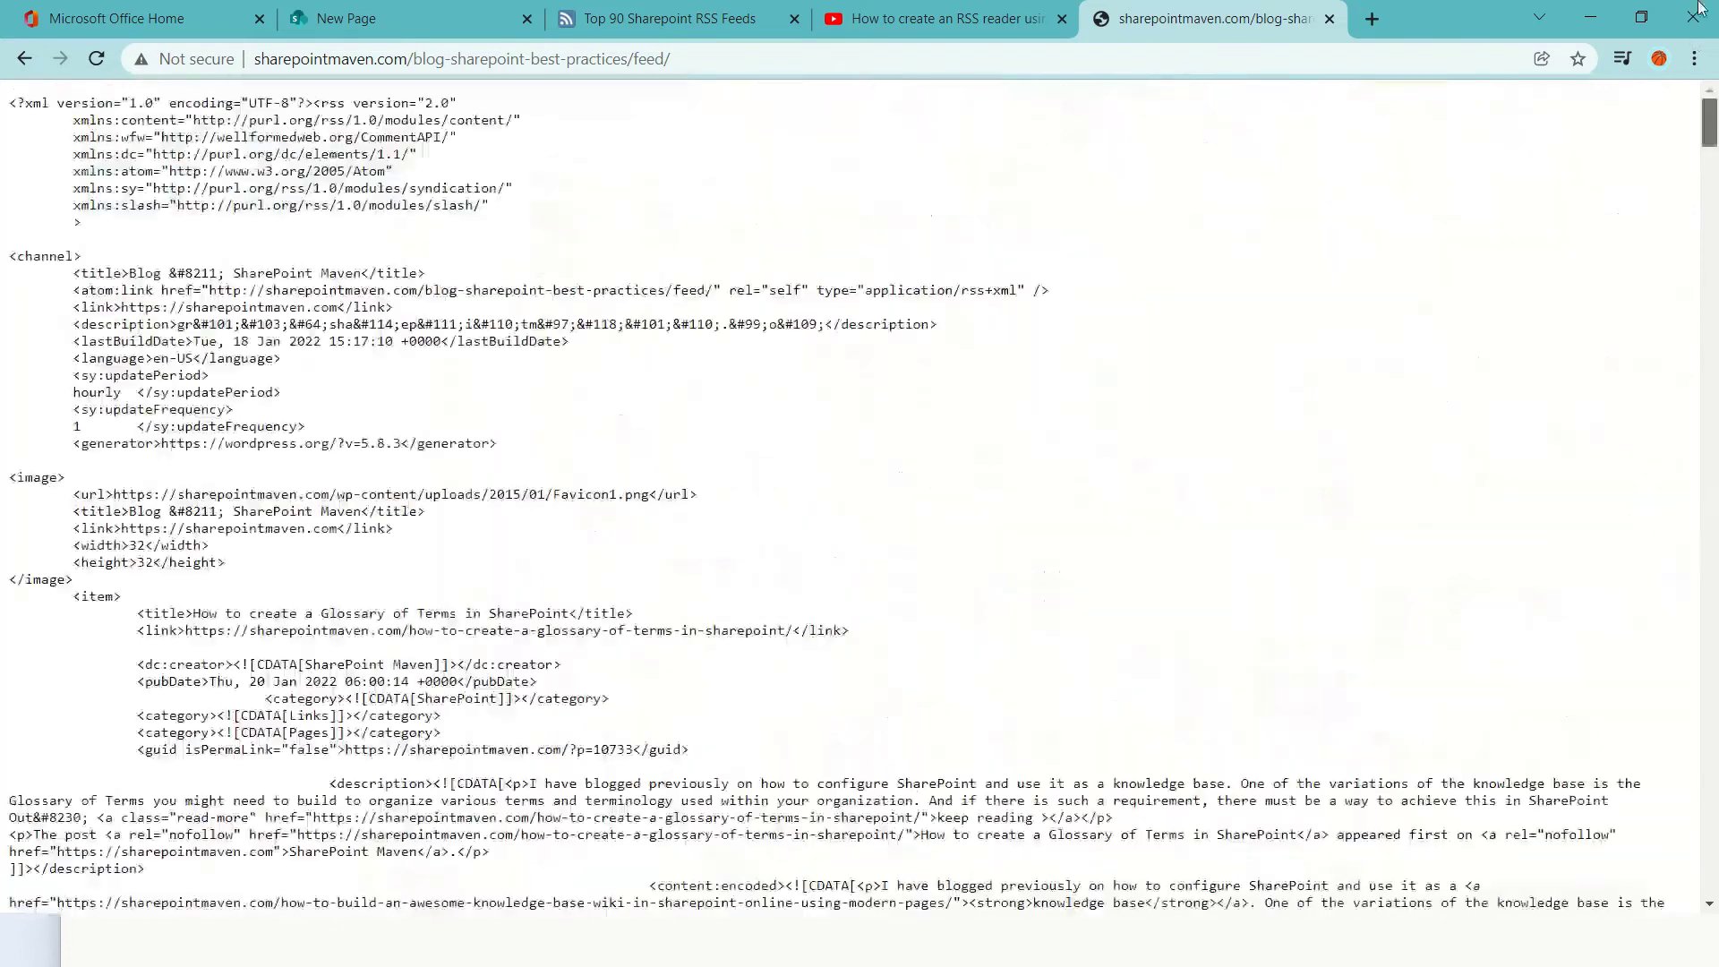
{"action": "left_click", "coordinate": [1697, 10]}
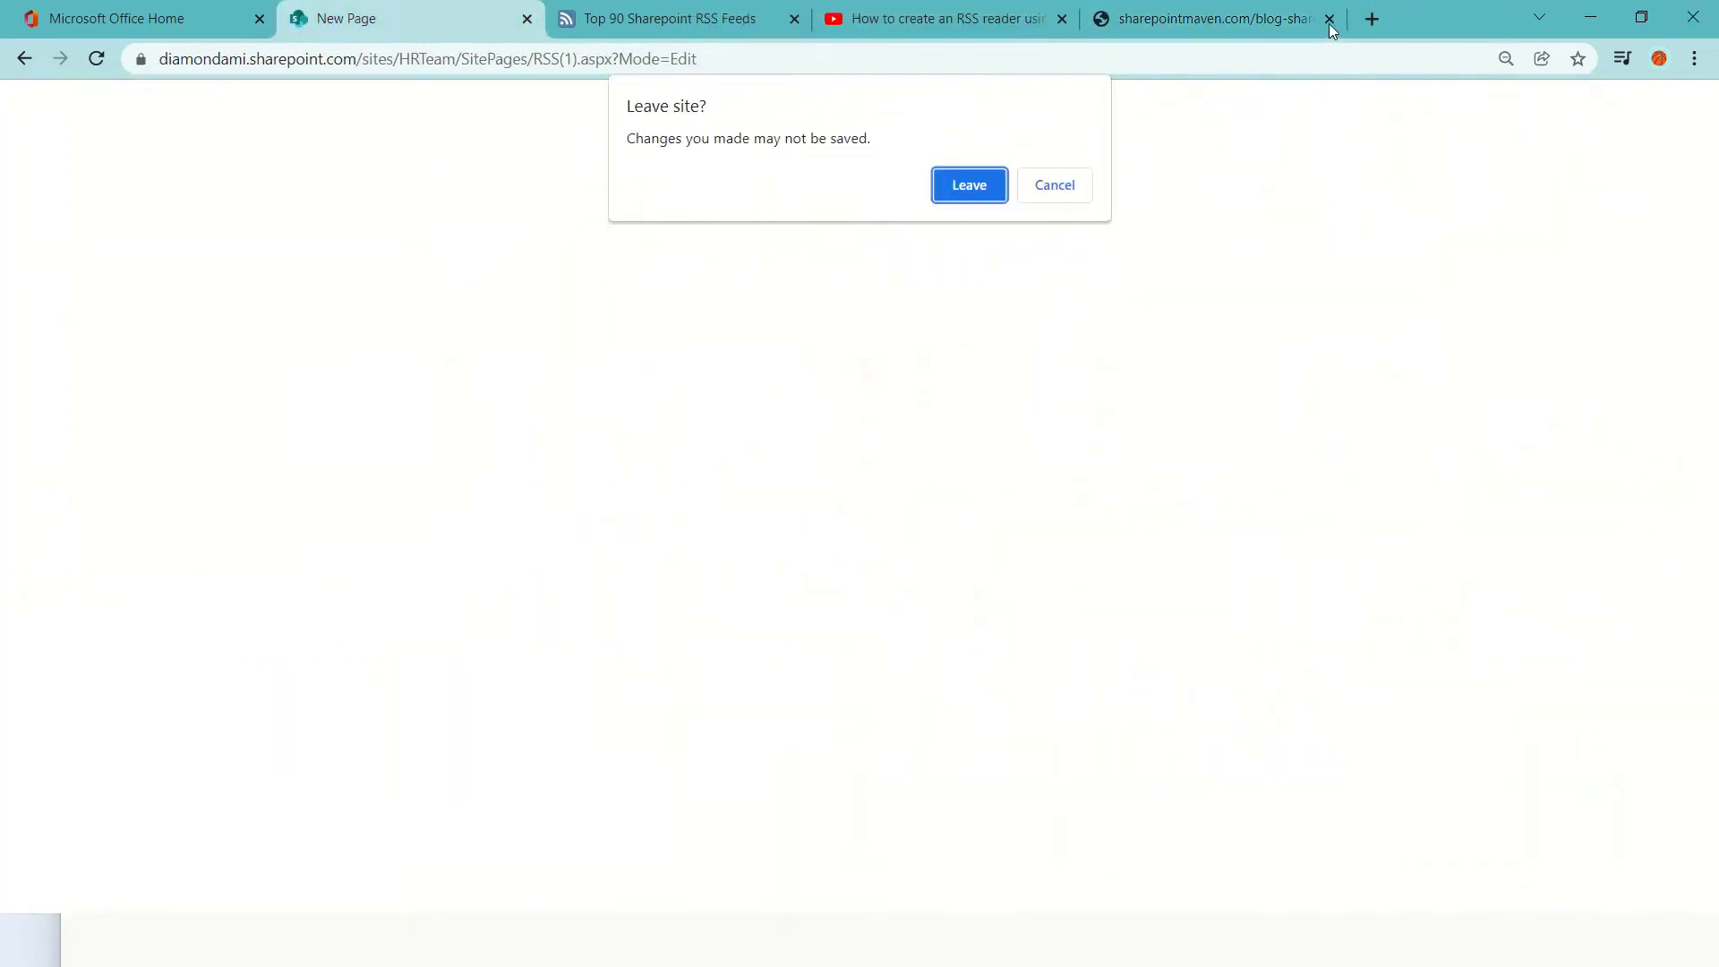
Stay on the RSS page and reopen the blank RSS connector setup form.
{"action": "left_click", "coordinate": [1067, 189]}
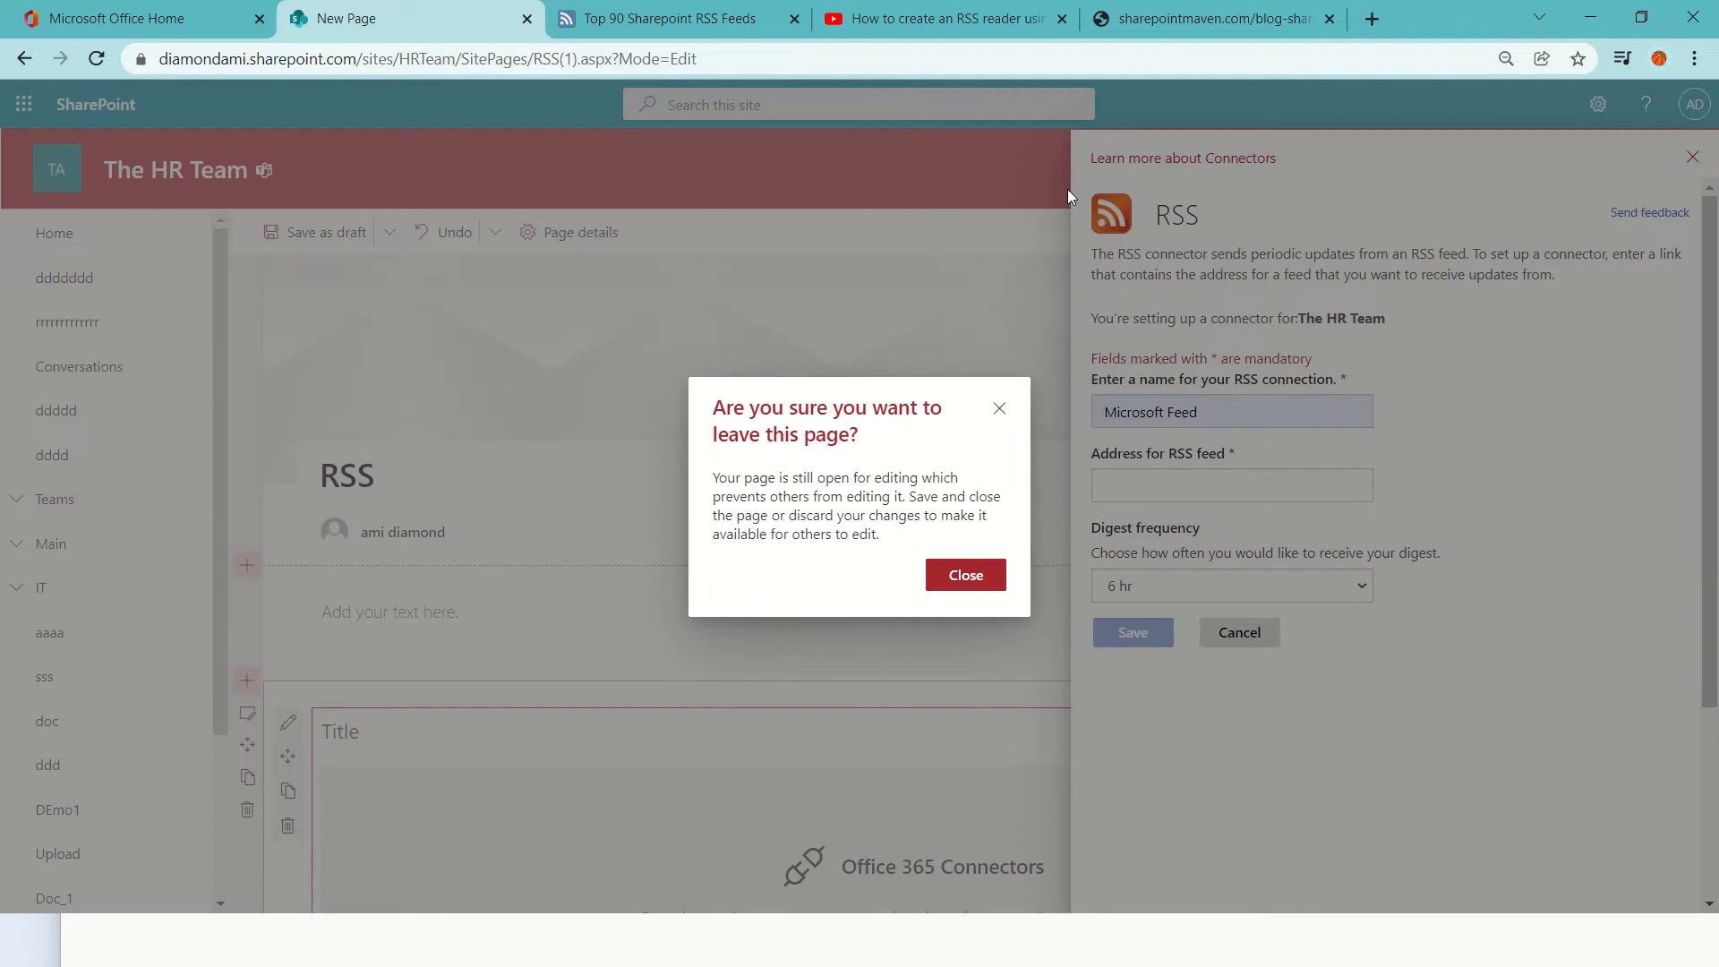
{"action": "left_click", "coordinate": [963, 586]}
{"action": "left_click", "coordinate": [911, 792]}
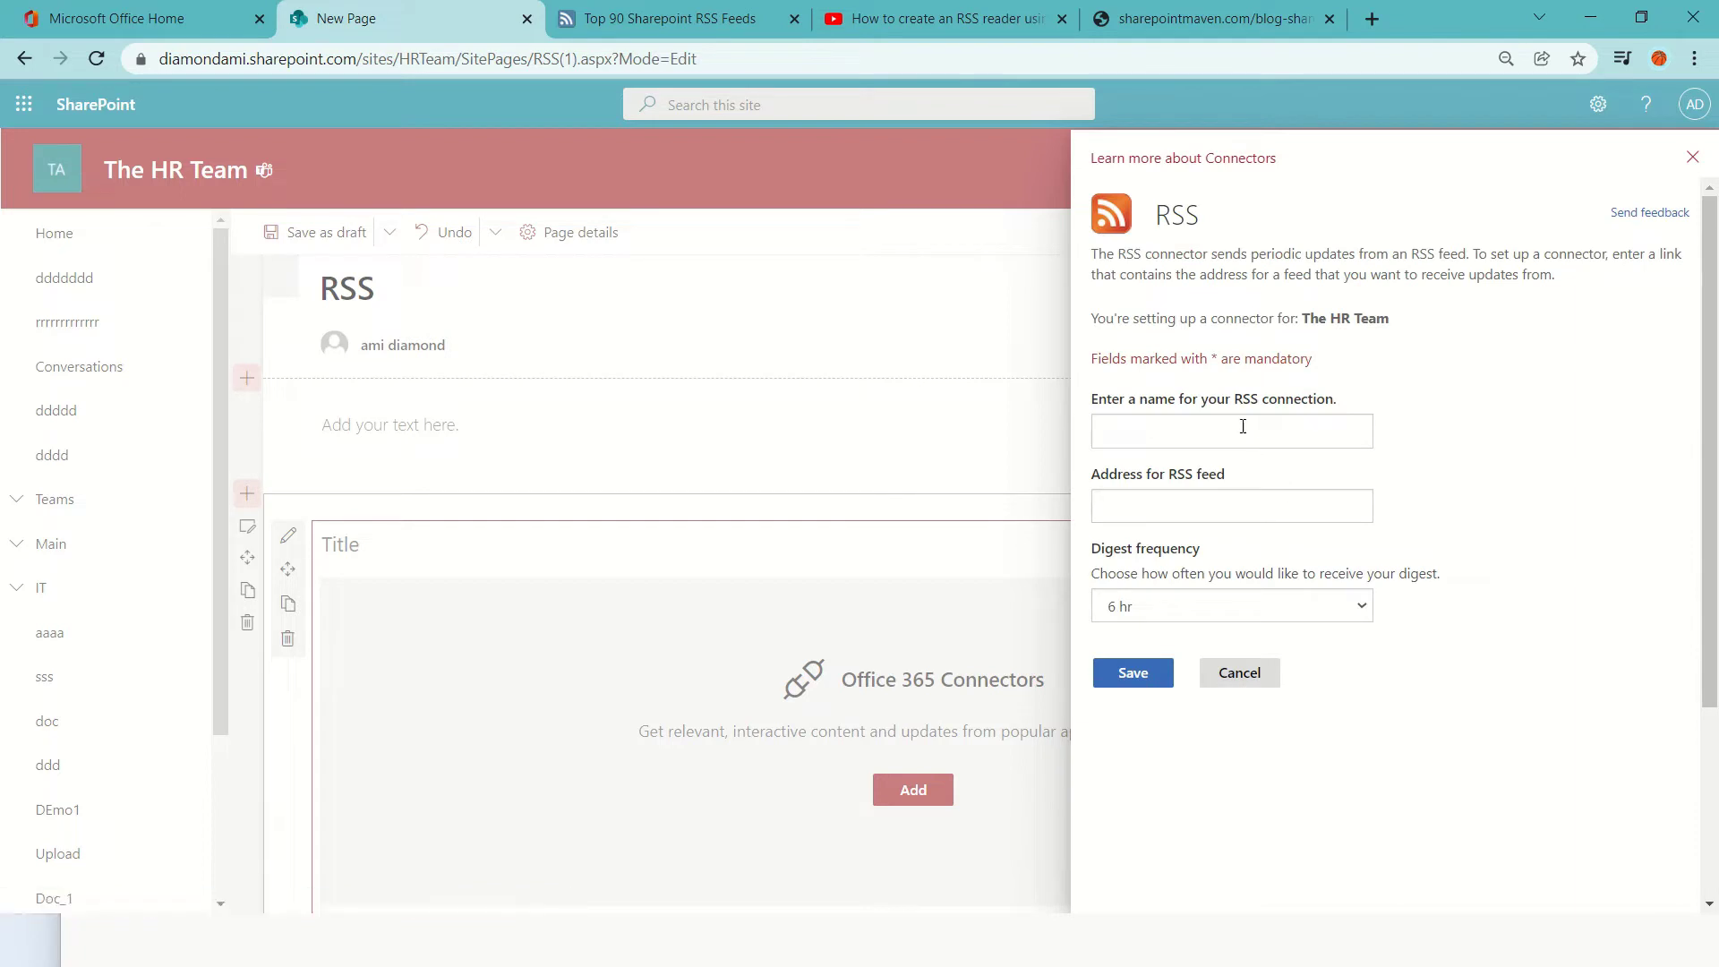
Save the 'Microsoft Feed' RSS connector using the sharepointmaven.com best-practices feed address.
{"action": "left_click", "coordinate": [1243, 426]}
{"action": "left_click", "coordinate": [1182, 488]}
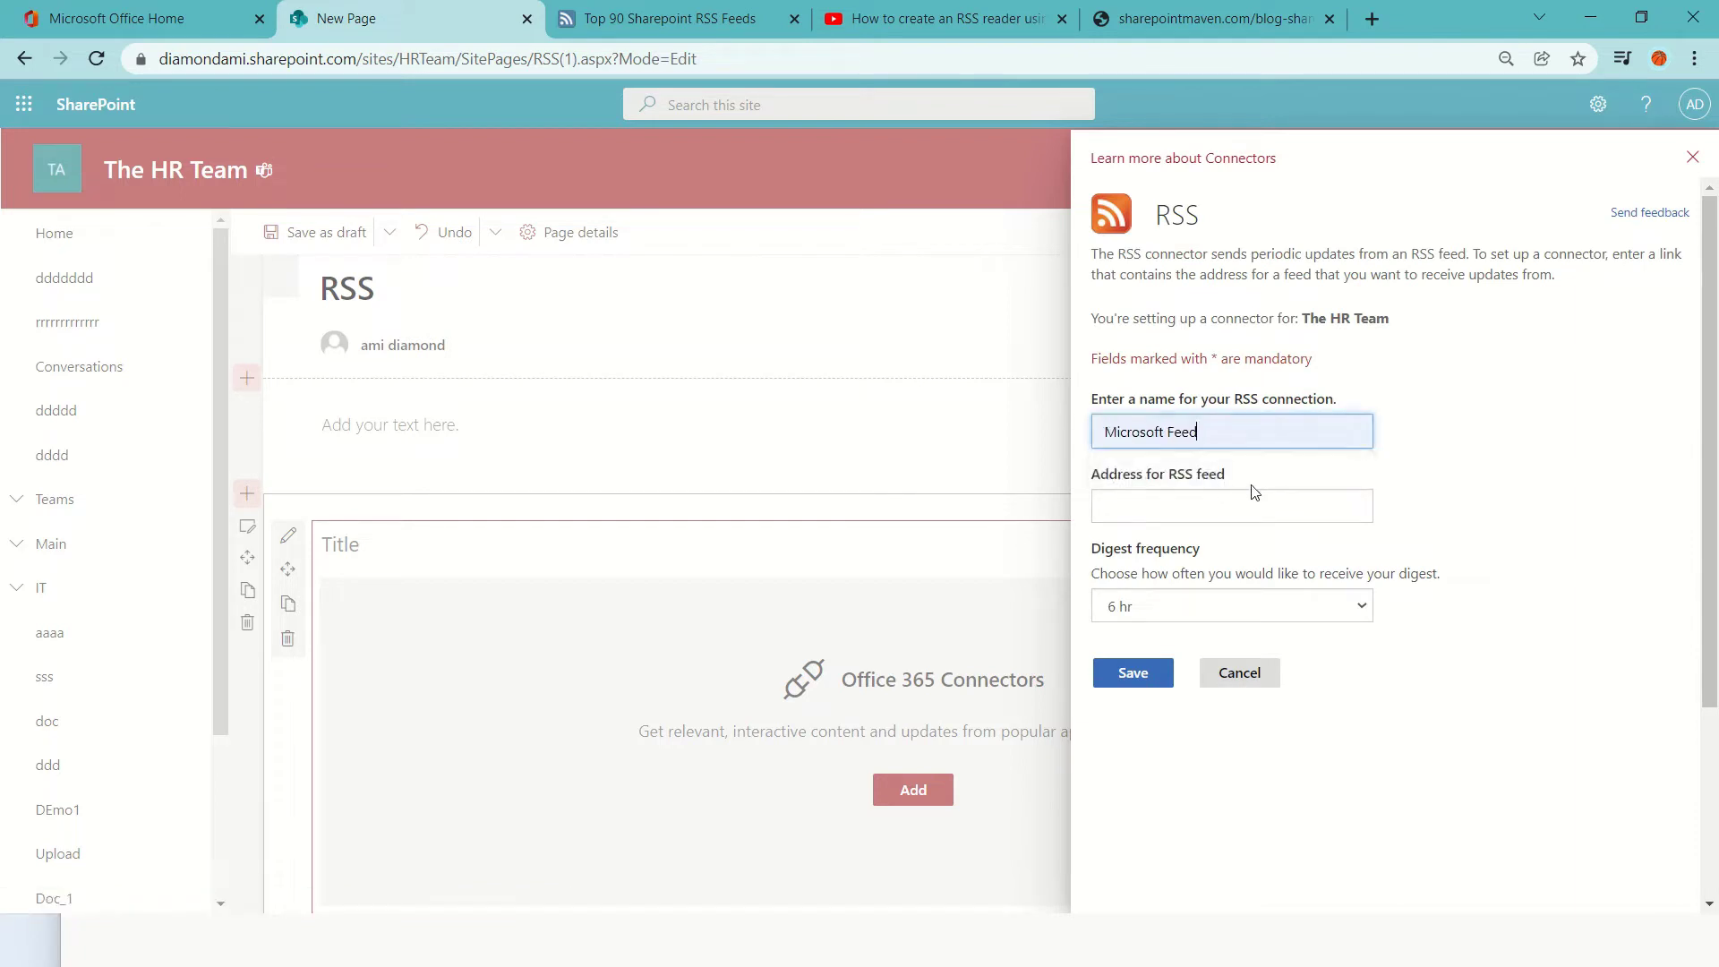
{"action": "left_click", "coordinate": [1223, 514]}
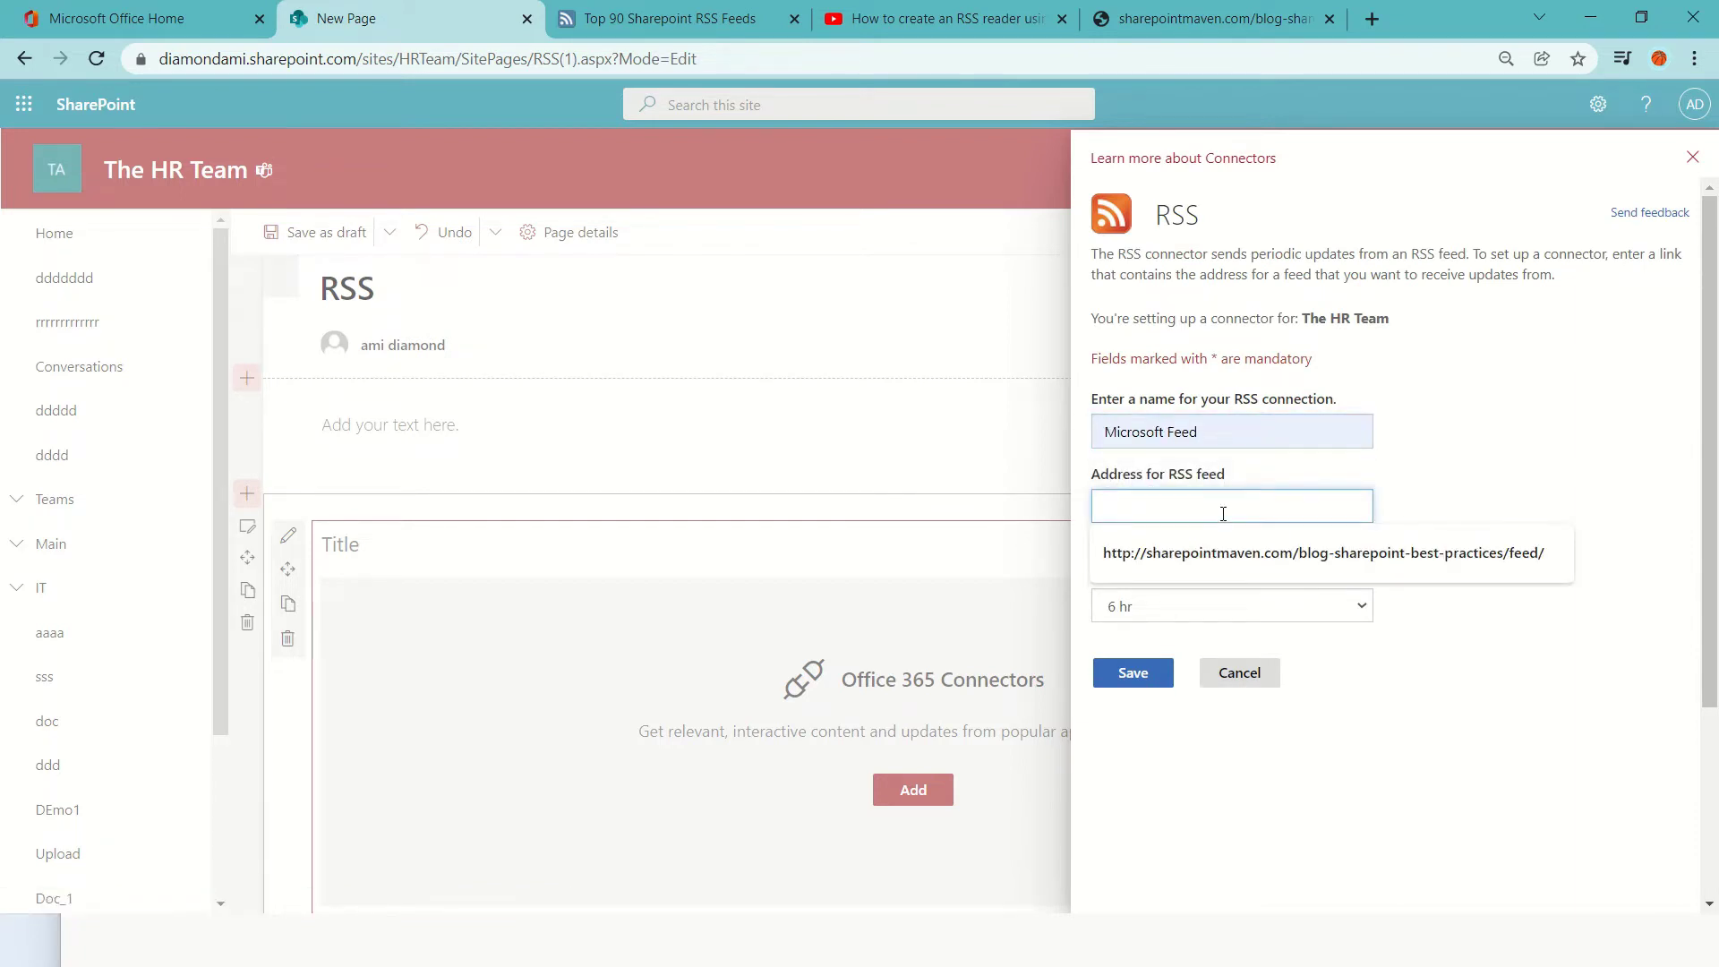
{"action": "key", "text": "Down"}
{"action": "key", "text": "Return"}
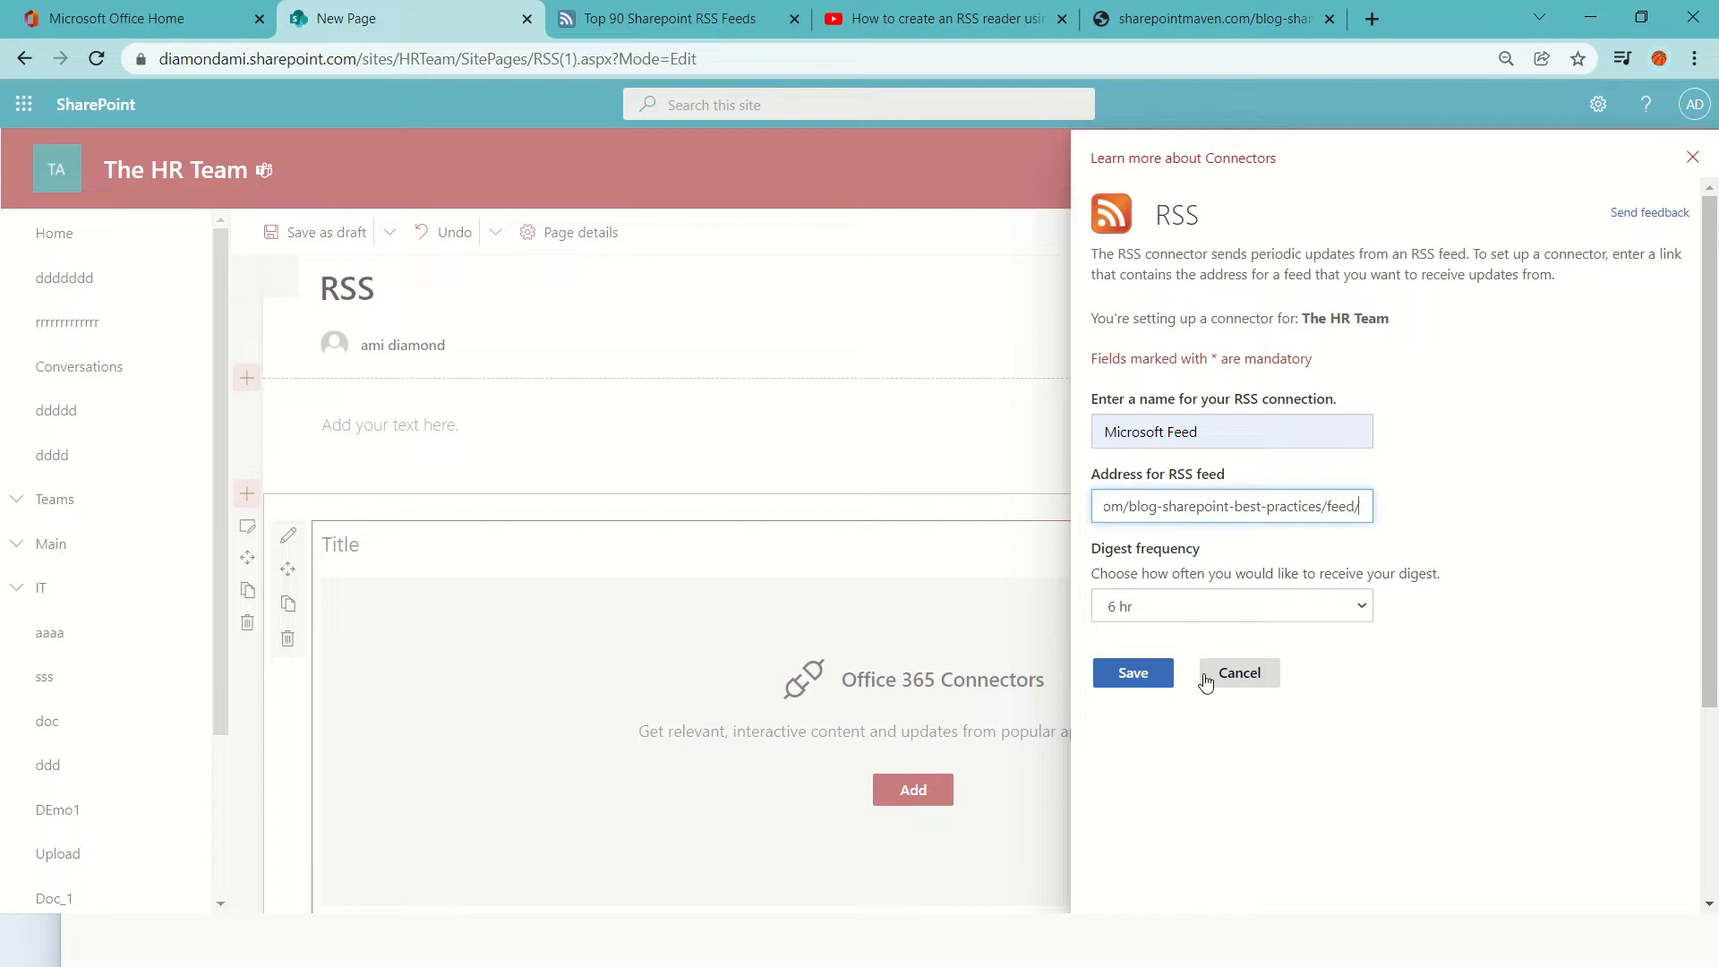
{"action": "left_click", "coordinate": [1135, 677]}
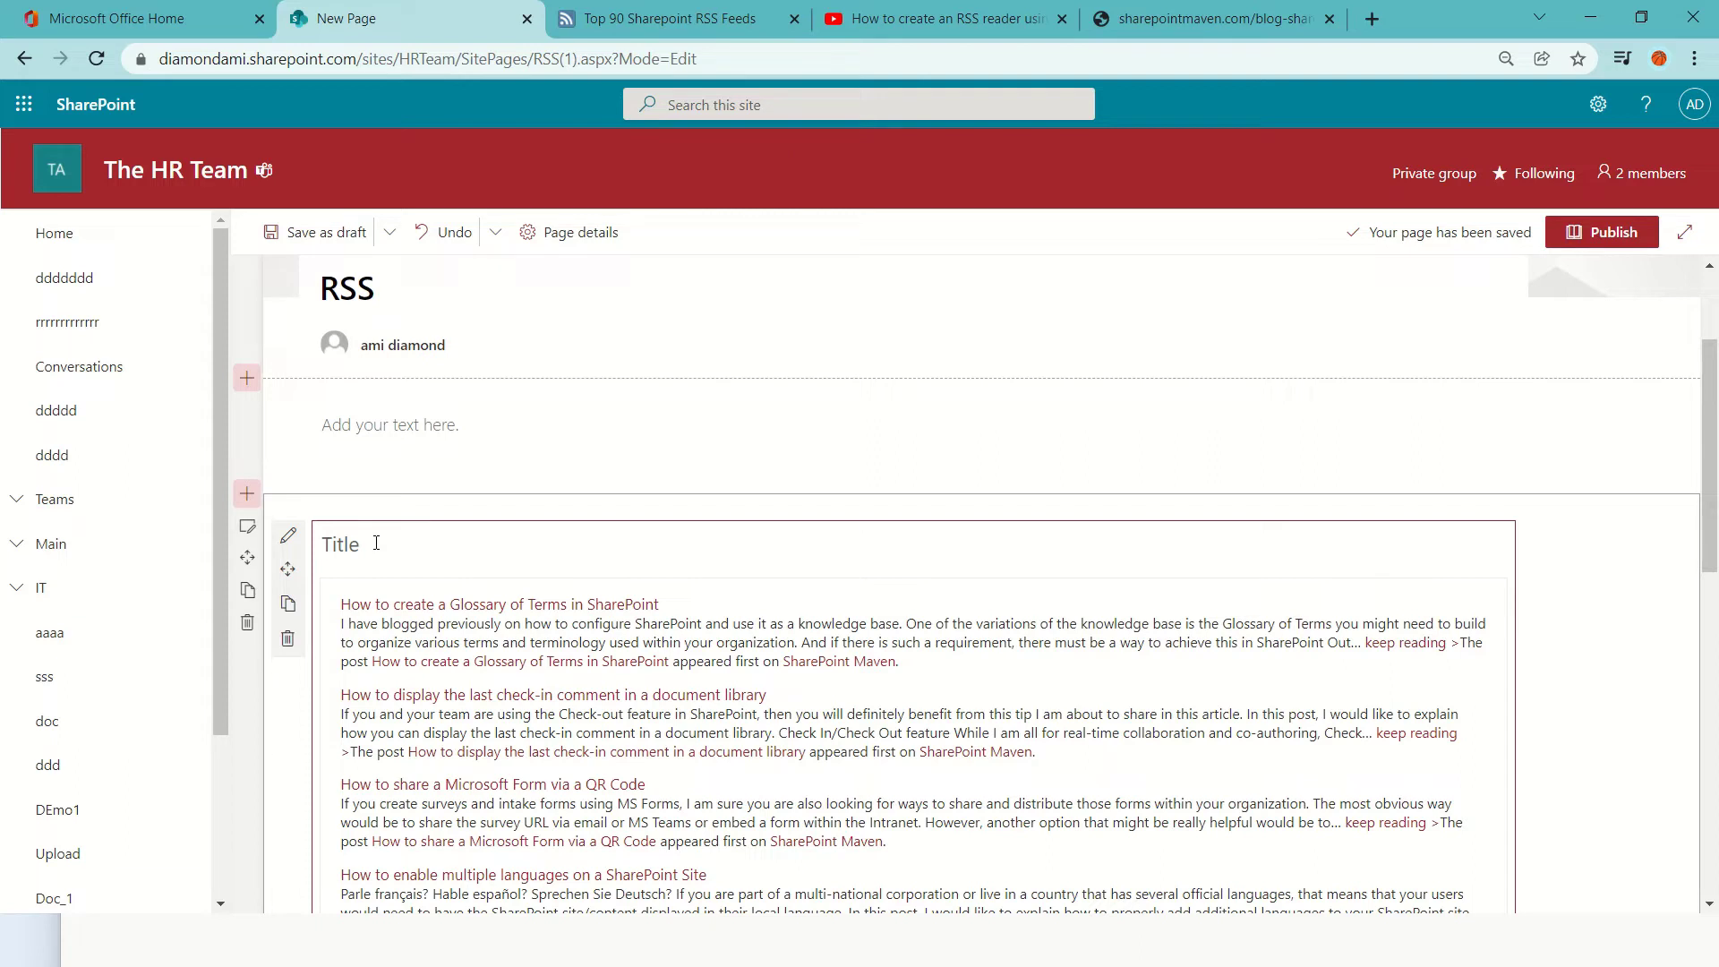
Type 'SharePoint Feed' as the RSS web part's heading above the blog posts.
{"action": "type", "text": "S"}
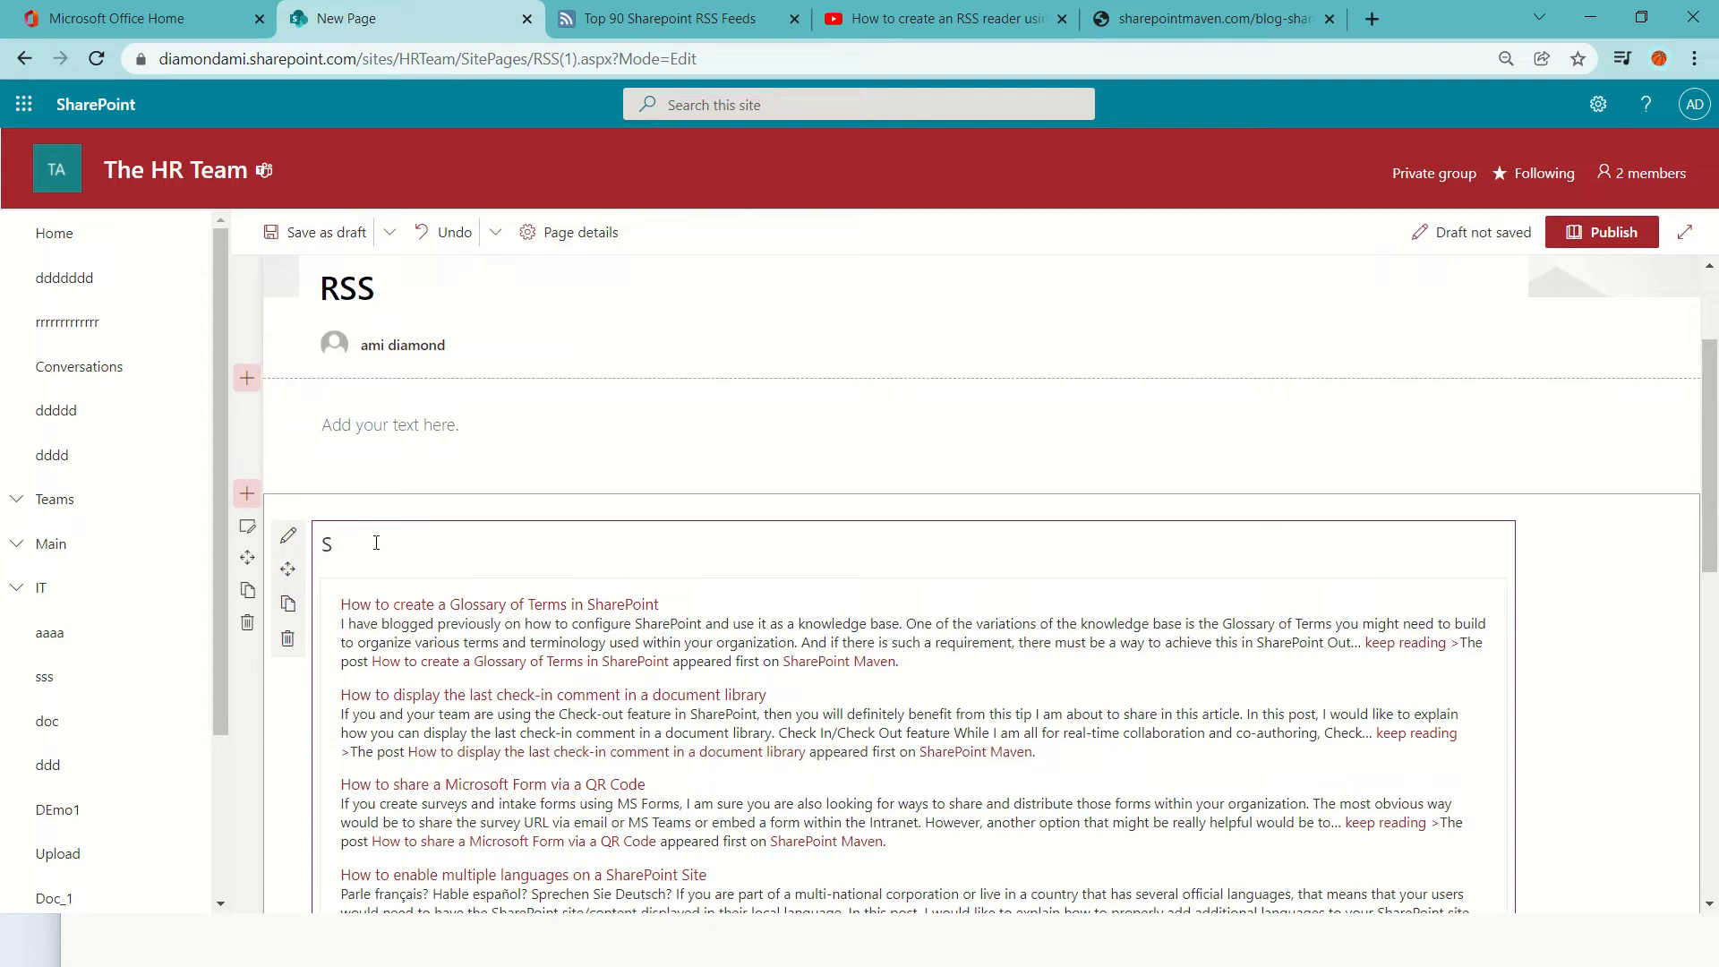
{"action": "type", "text": "hareP"}
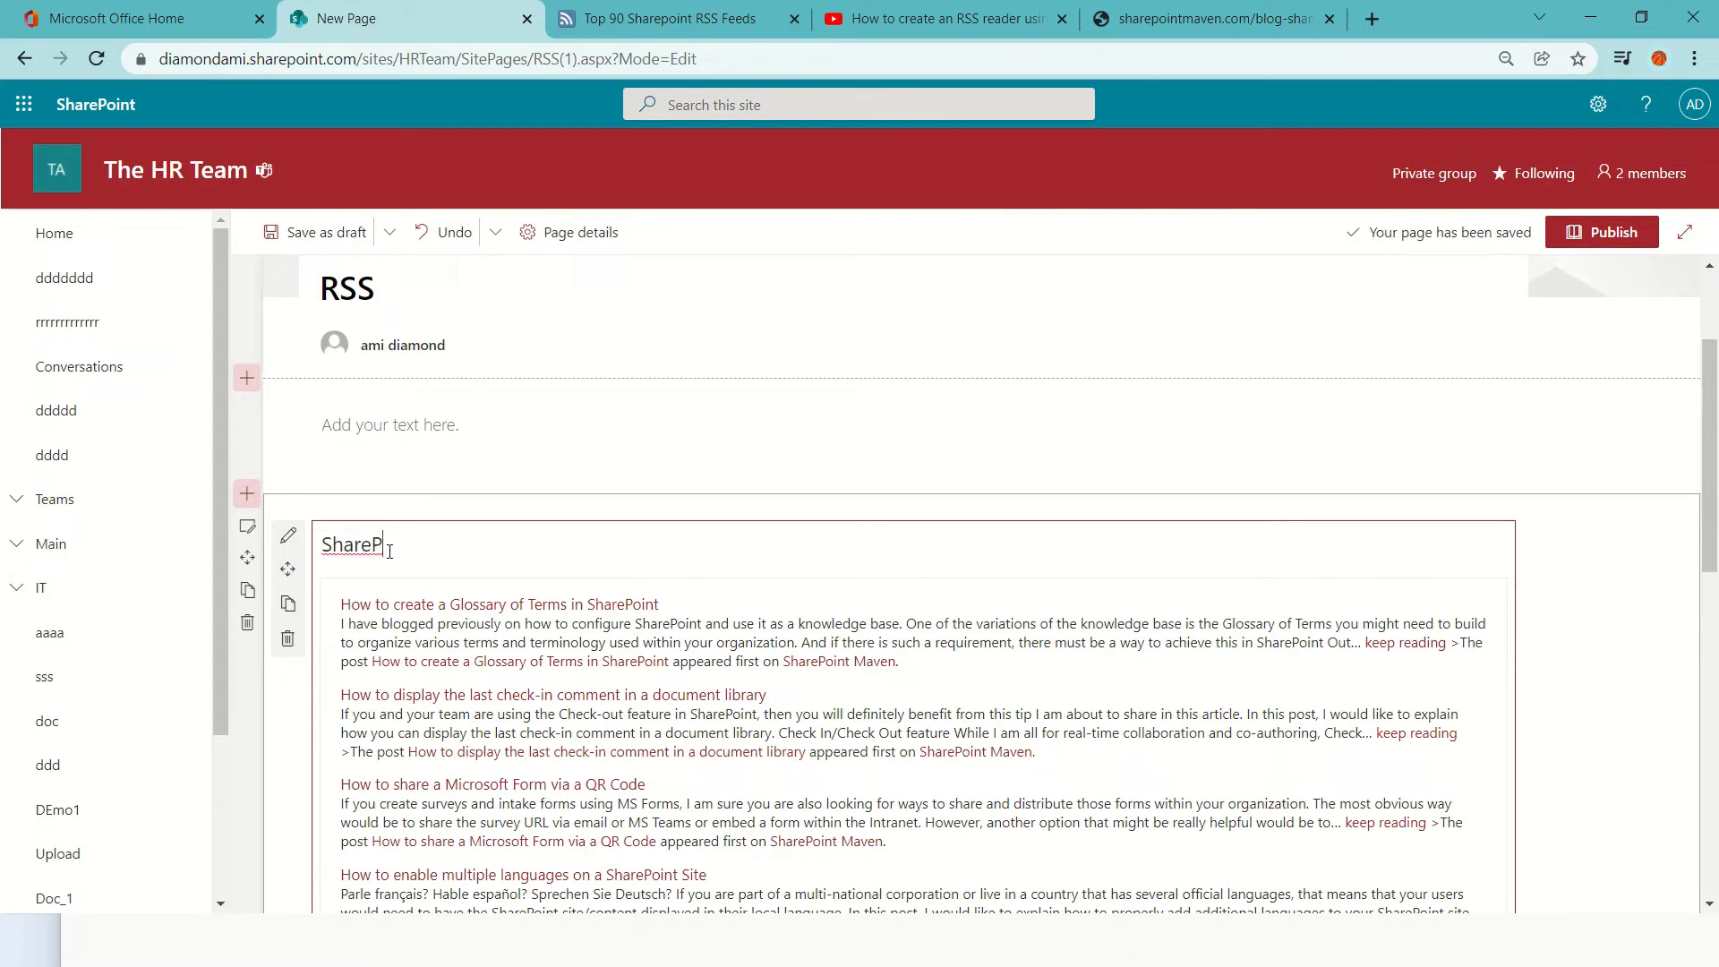
{"action": "type", "text": "oint"}
{"action": "type", "text": "Feed"}
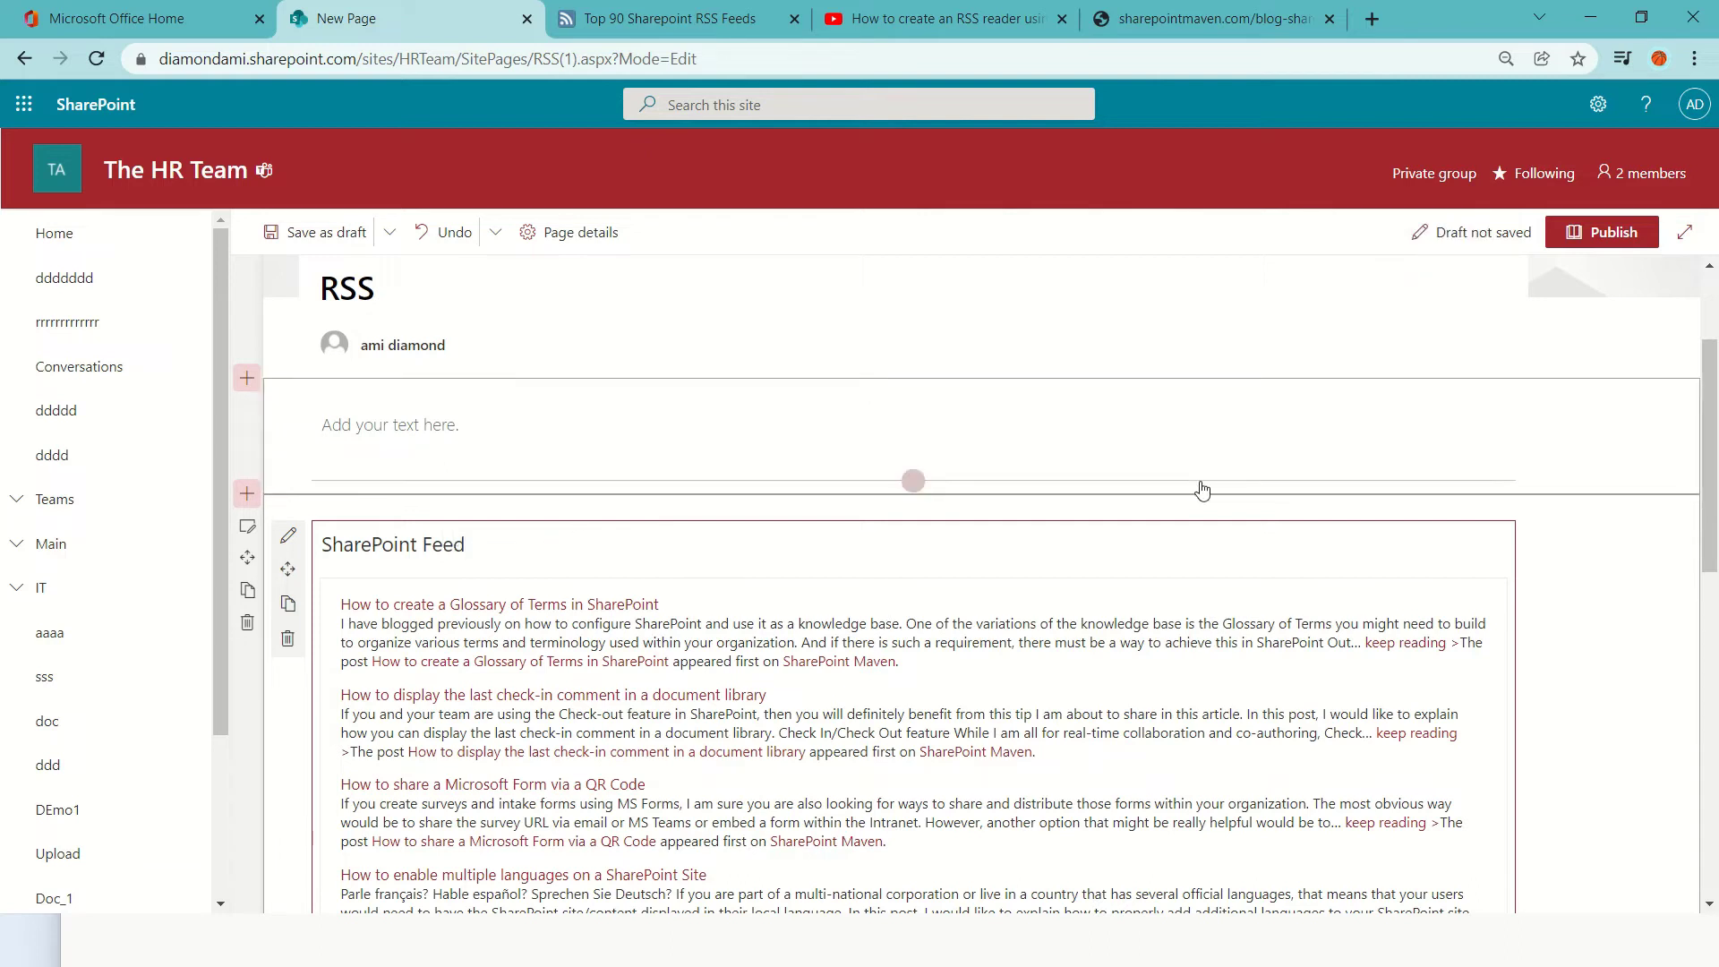
Publish the RSS page and close the 'Help others find your page' panel.
{"action": "left_click", "coordinate": [1607, 238]}
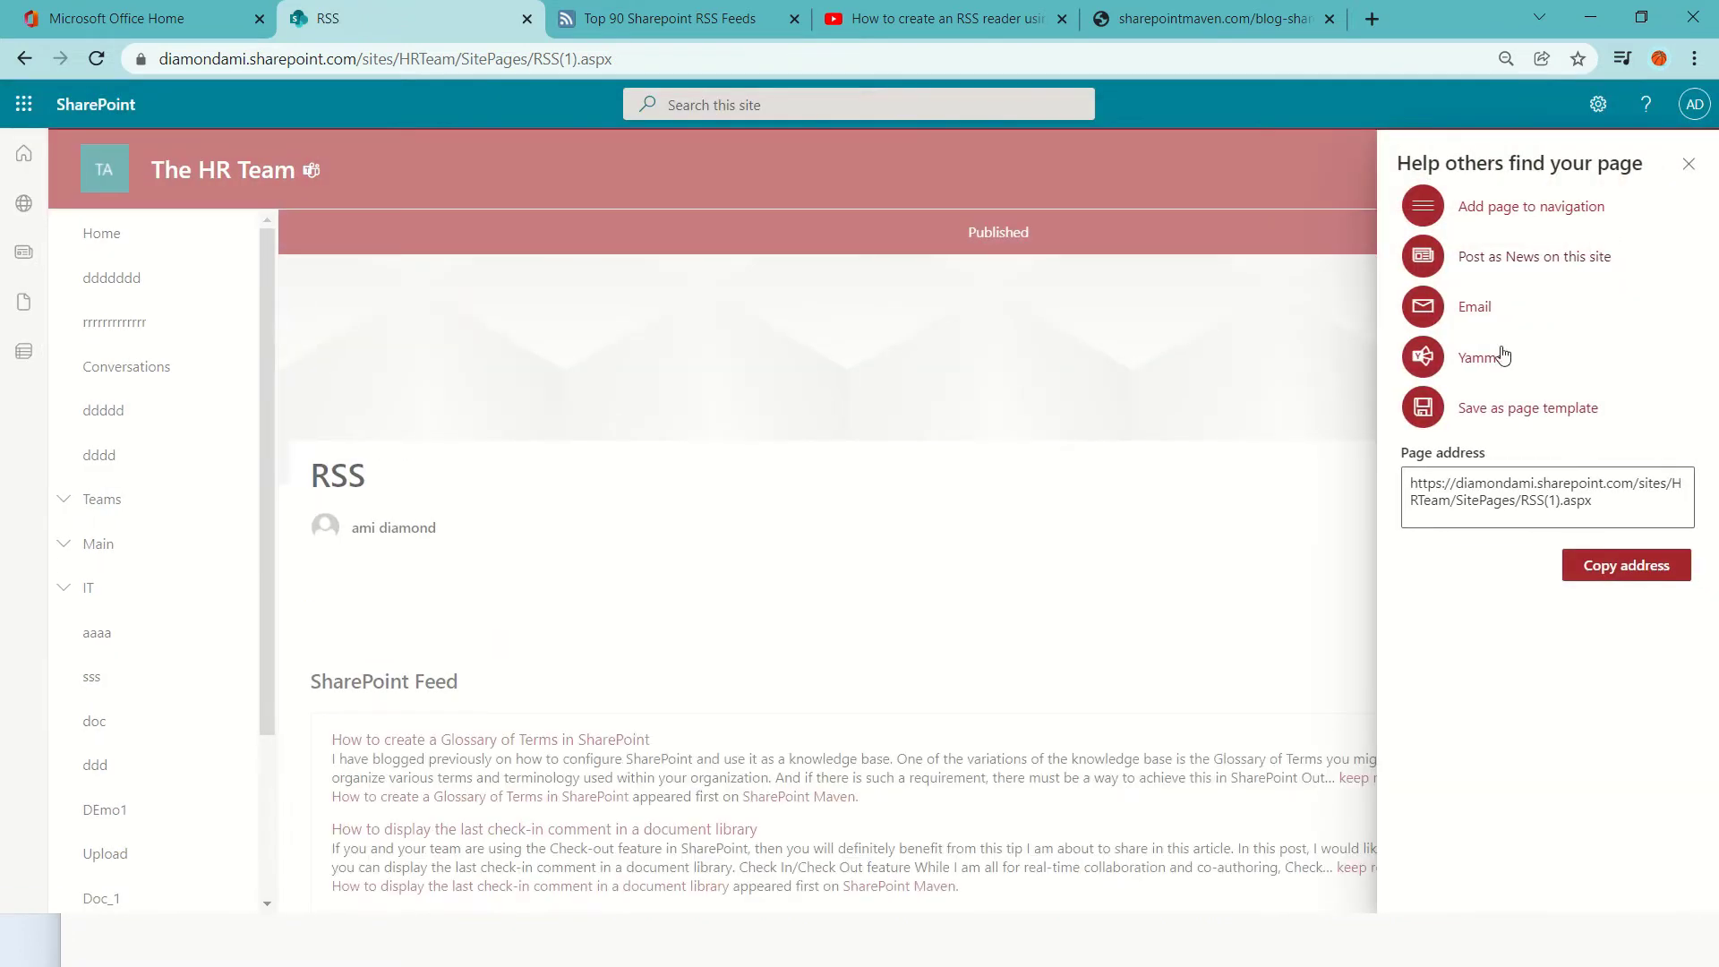
{"action": "left_click", "coordinate": [1695, 163]}
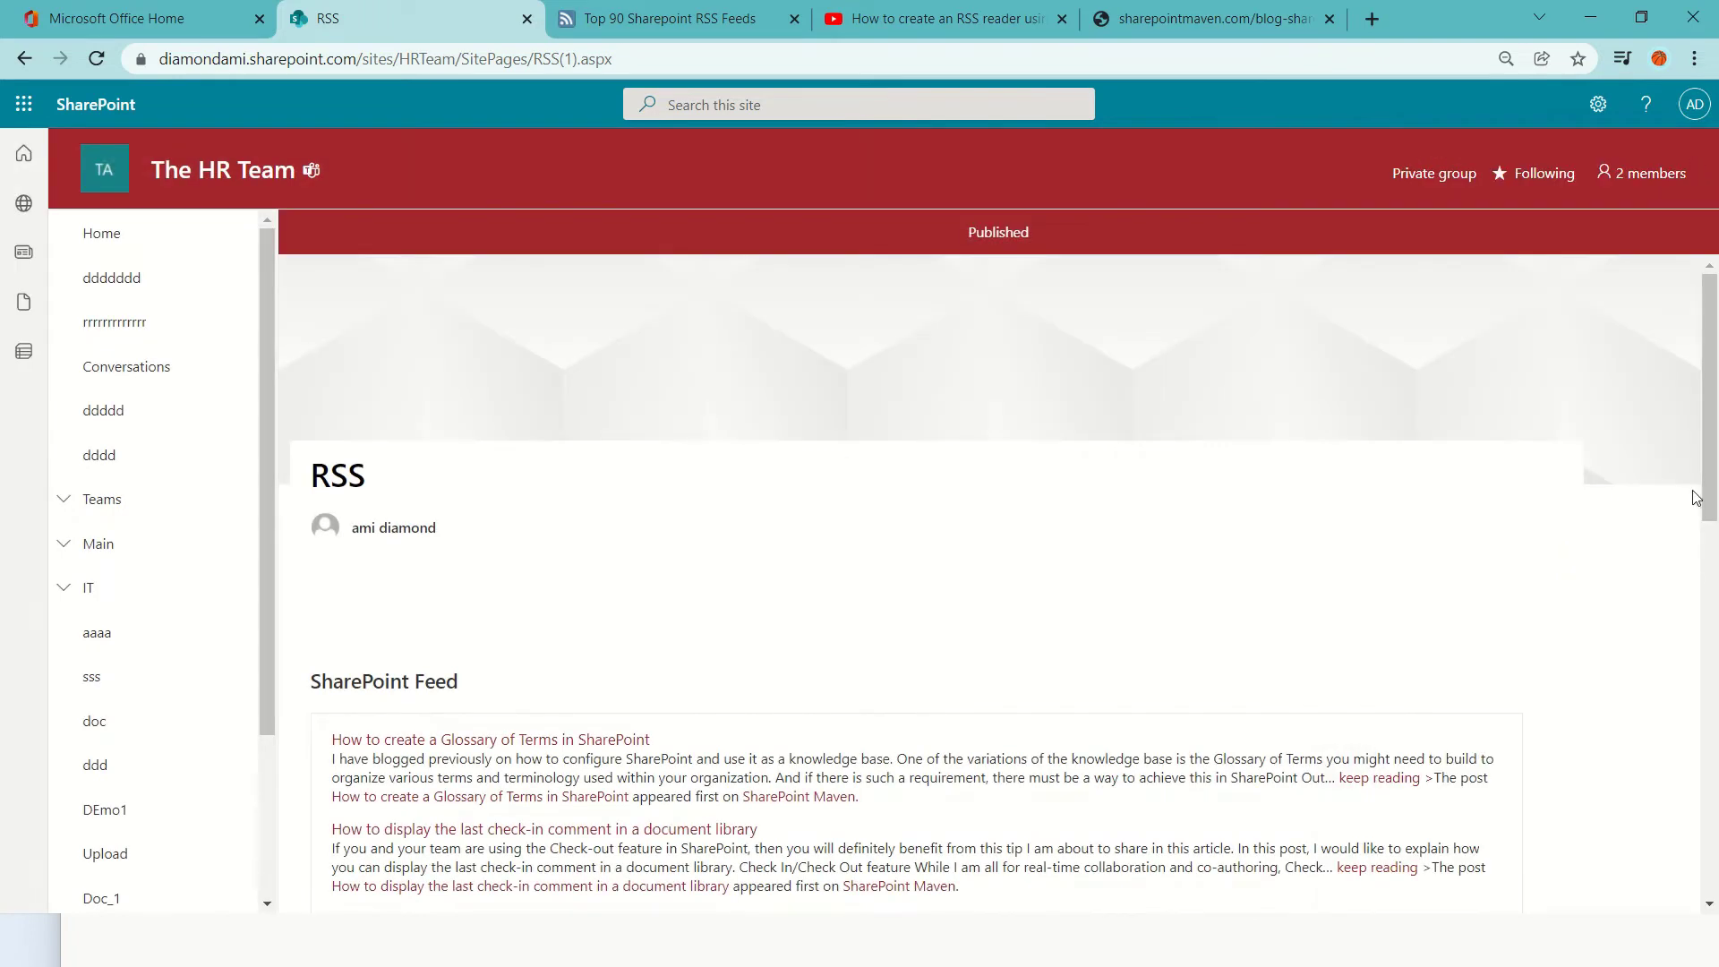
{"action": "left_click_drag", "start_coordinate": [1702, 441], "coordinate": [1703, 528]}
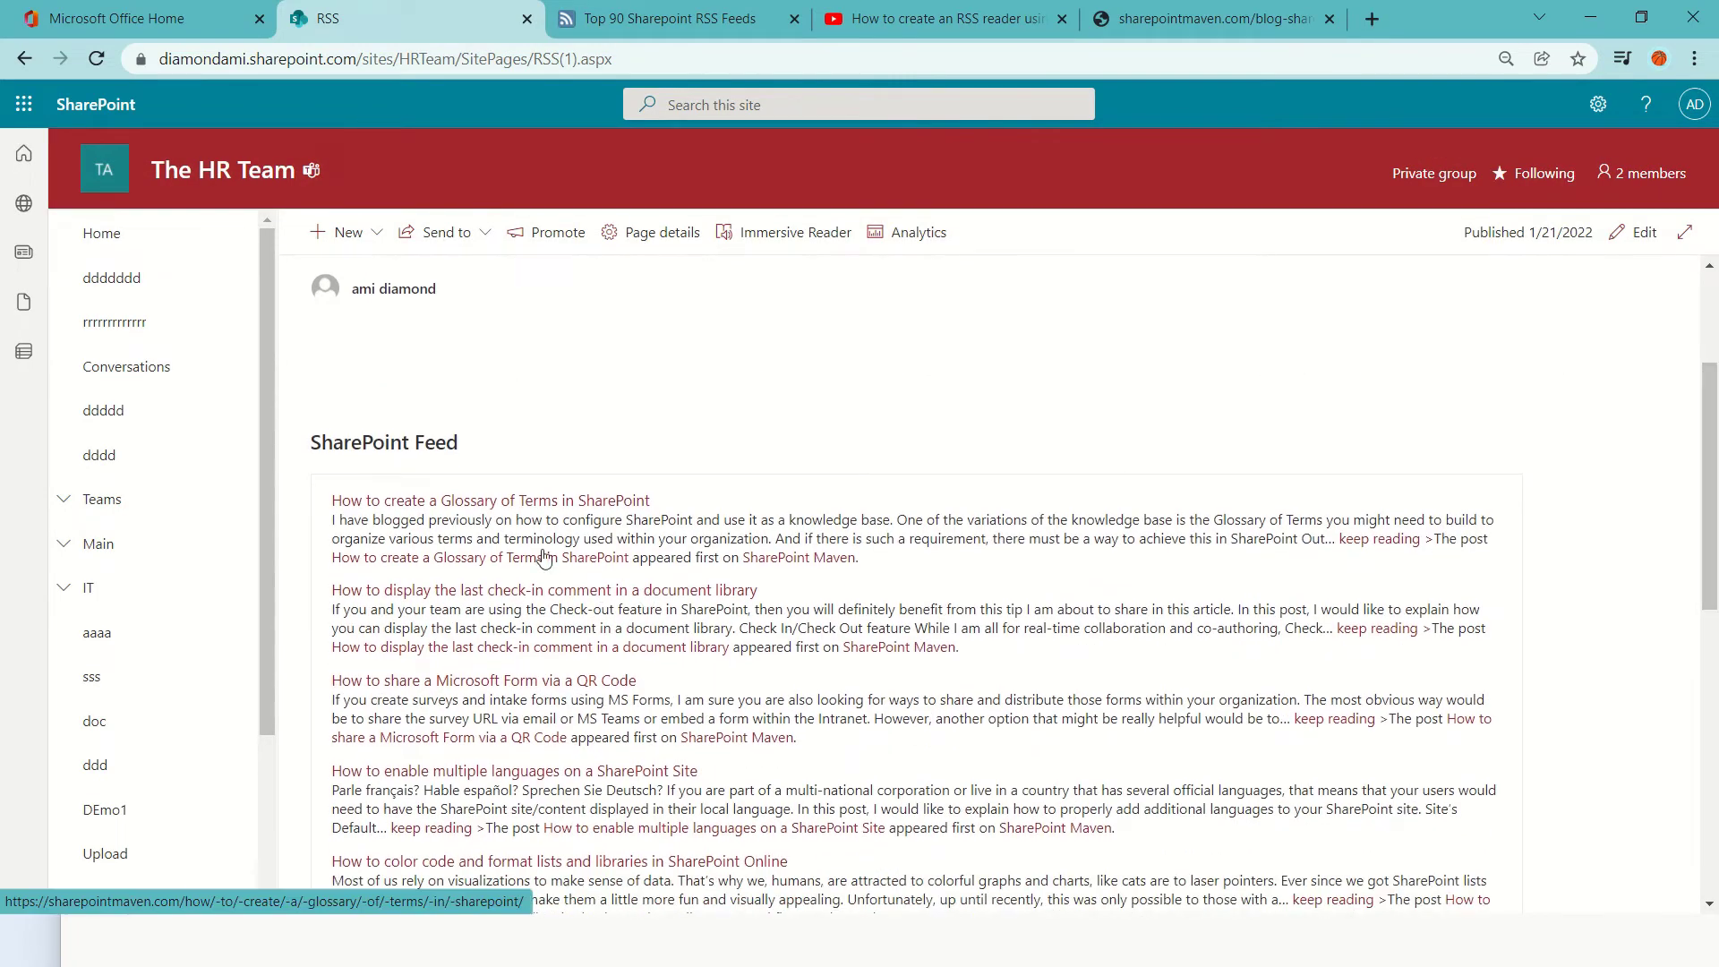
Open the Glossary of Terms feed article in a new tab and return to the RSS tab.
{"action": "right_click", "coordinate": [506, 502]}
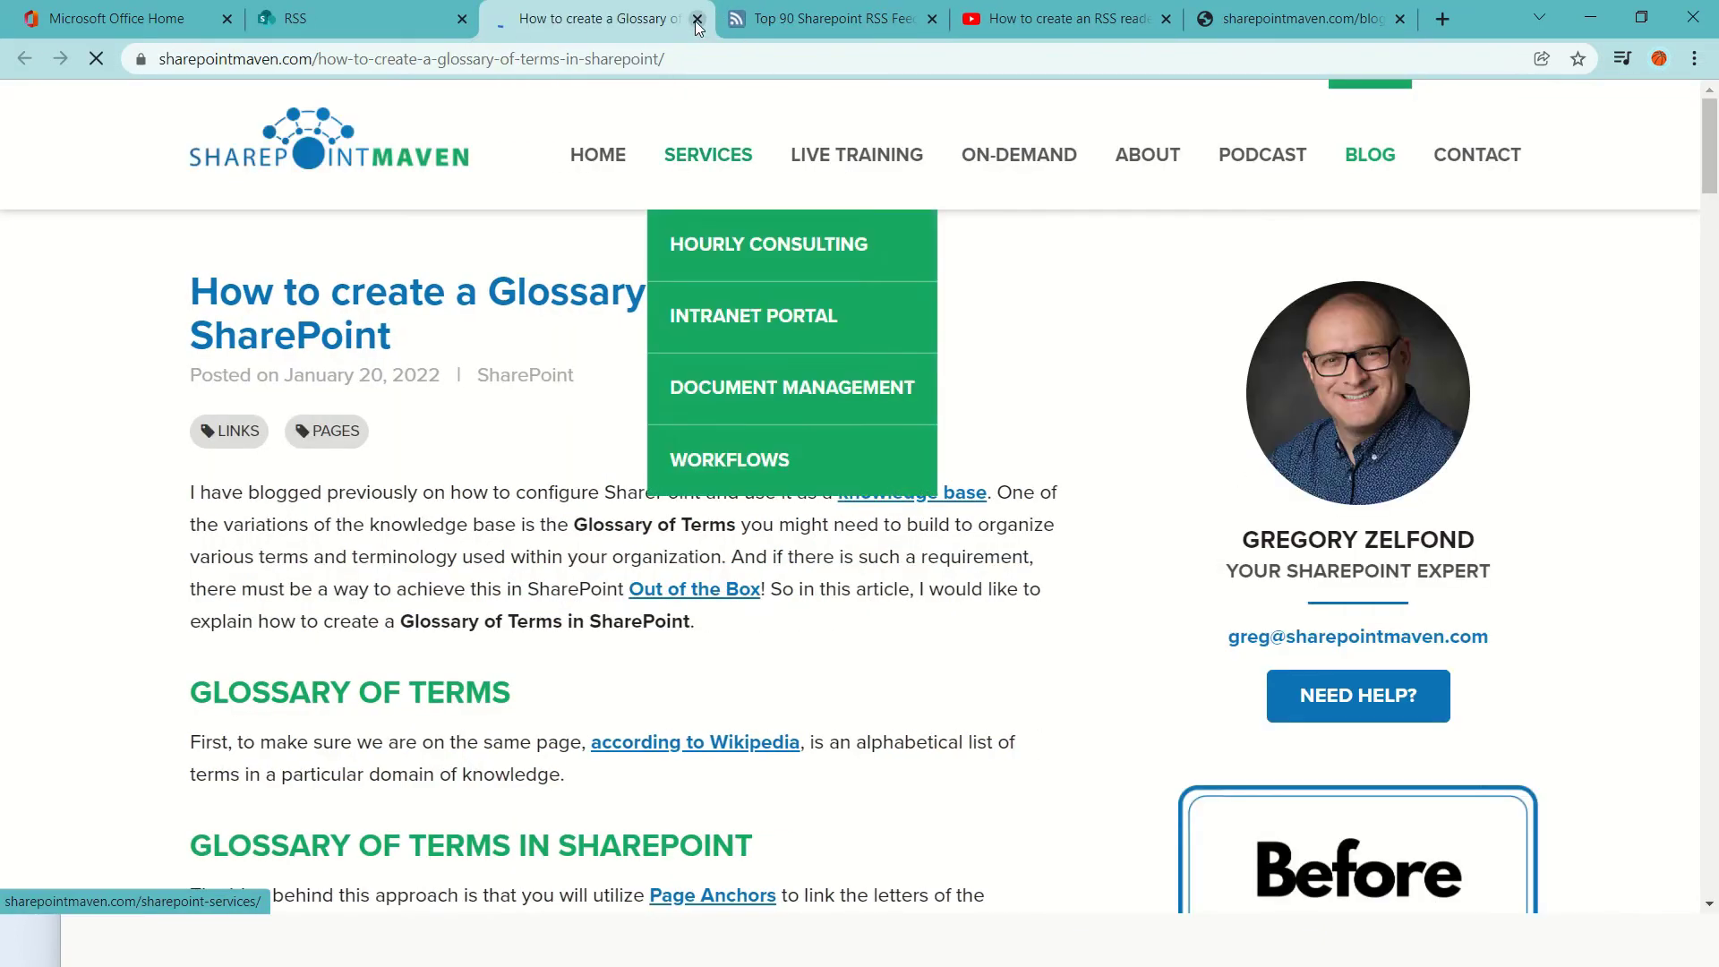
{"action": "right_click", "coordinate": [316, 15]}
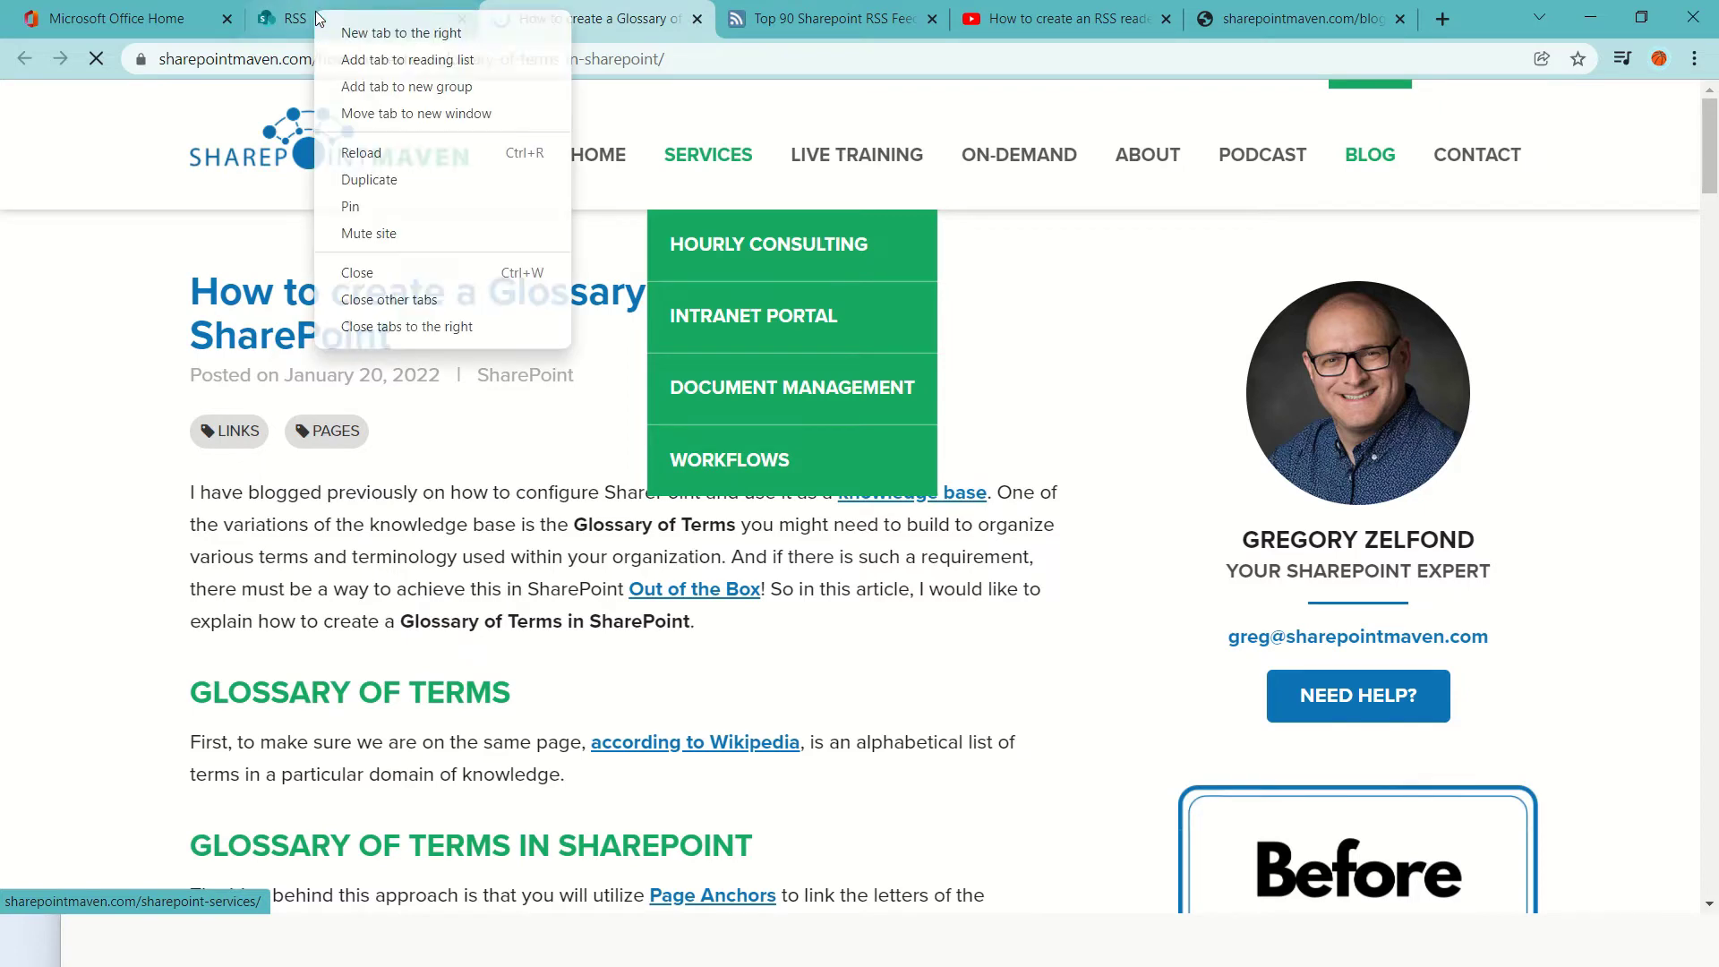
{"action": "left_click", "coordinate": [264, 29]}
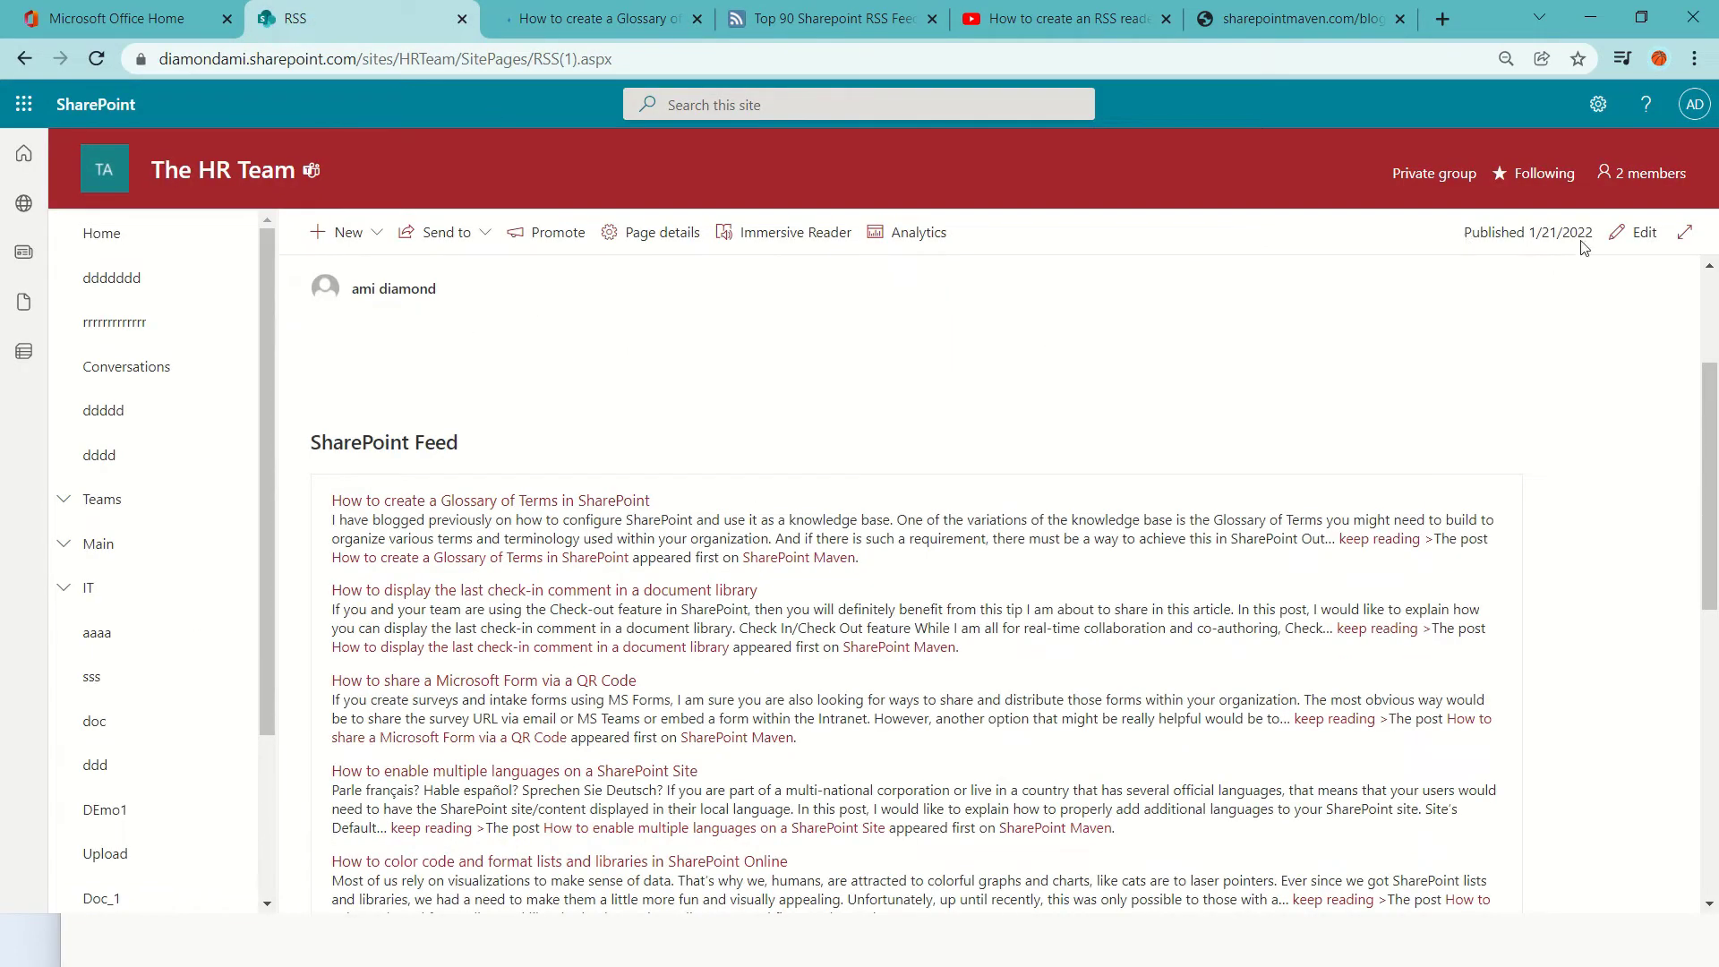
{"action": "right_click", "coordinate": [1630, 242]}
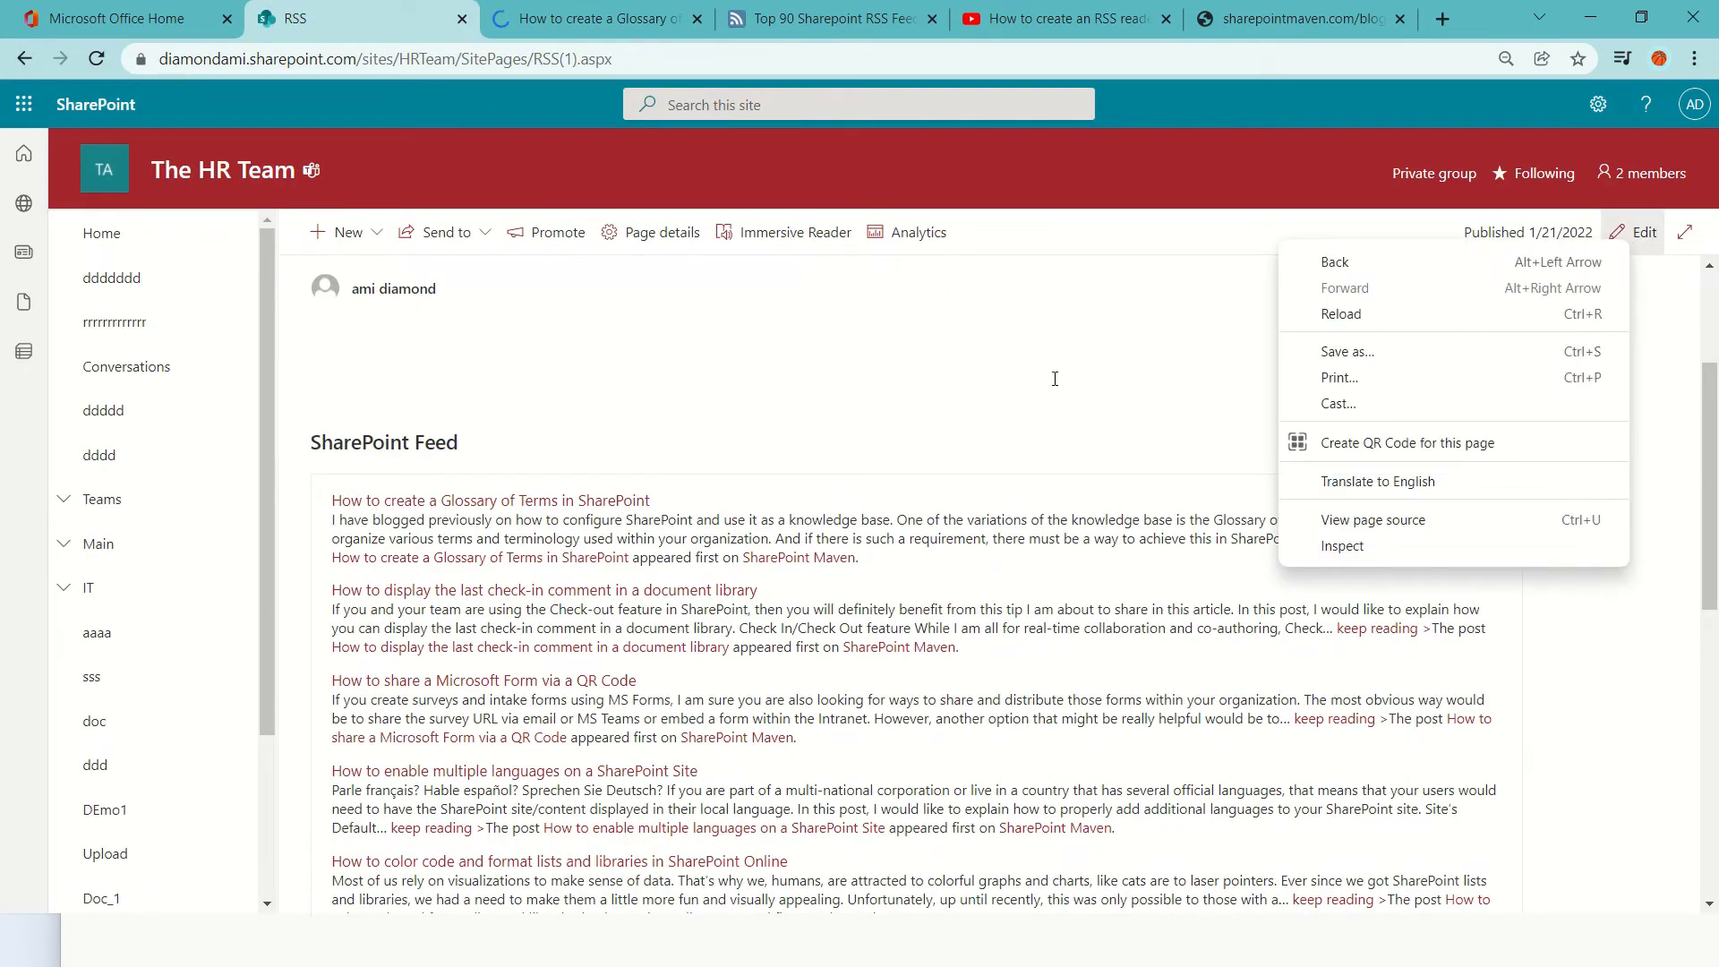
Change the feed section to a two-column layout and republish the page.
{"action": "left_click", "coordinate": [1054, 379]}
{"action": "left_click", "coordinate": [1638, 233]}
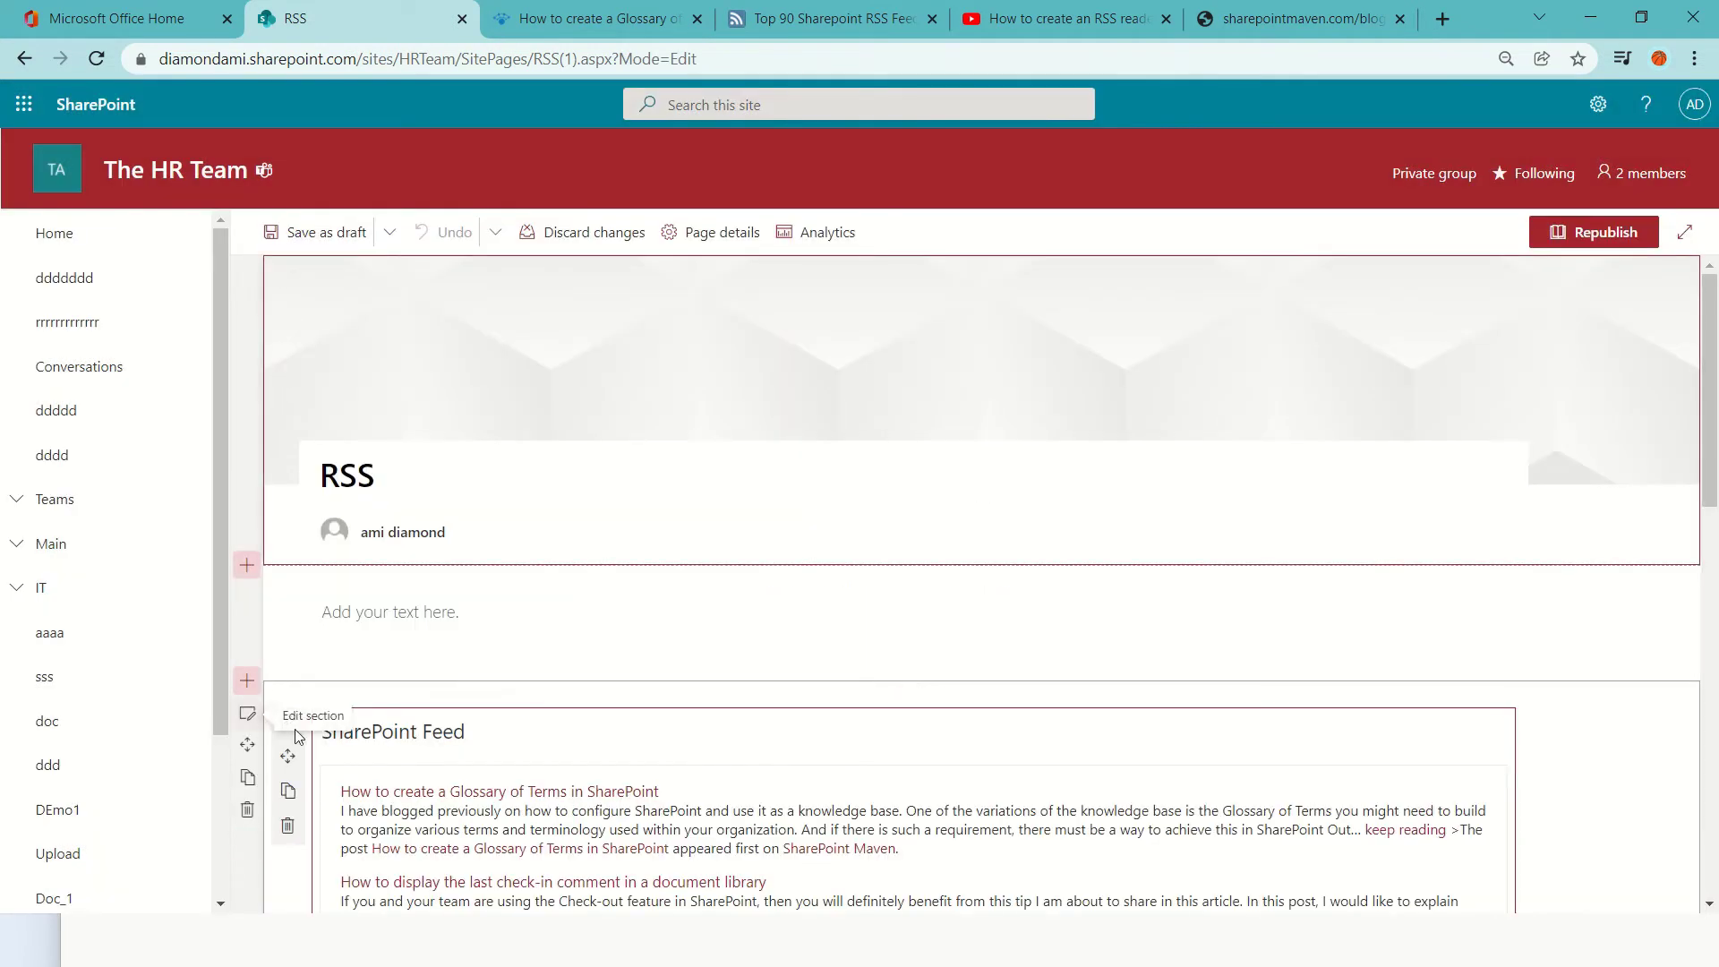
{"action": "left_click", "coordinate": [247, 713]}
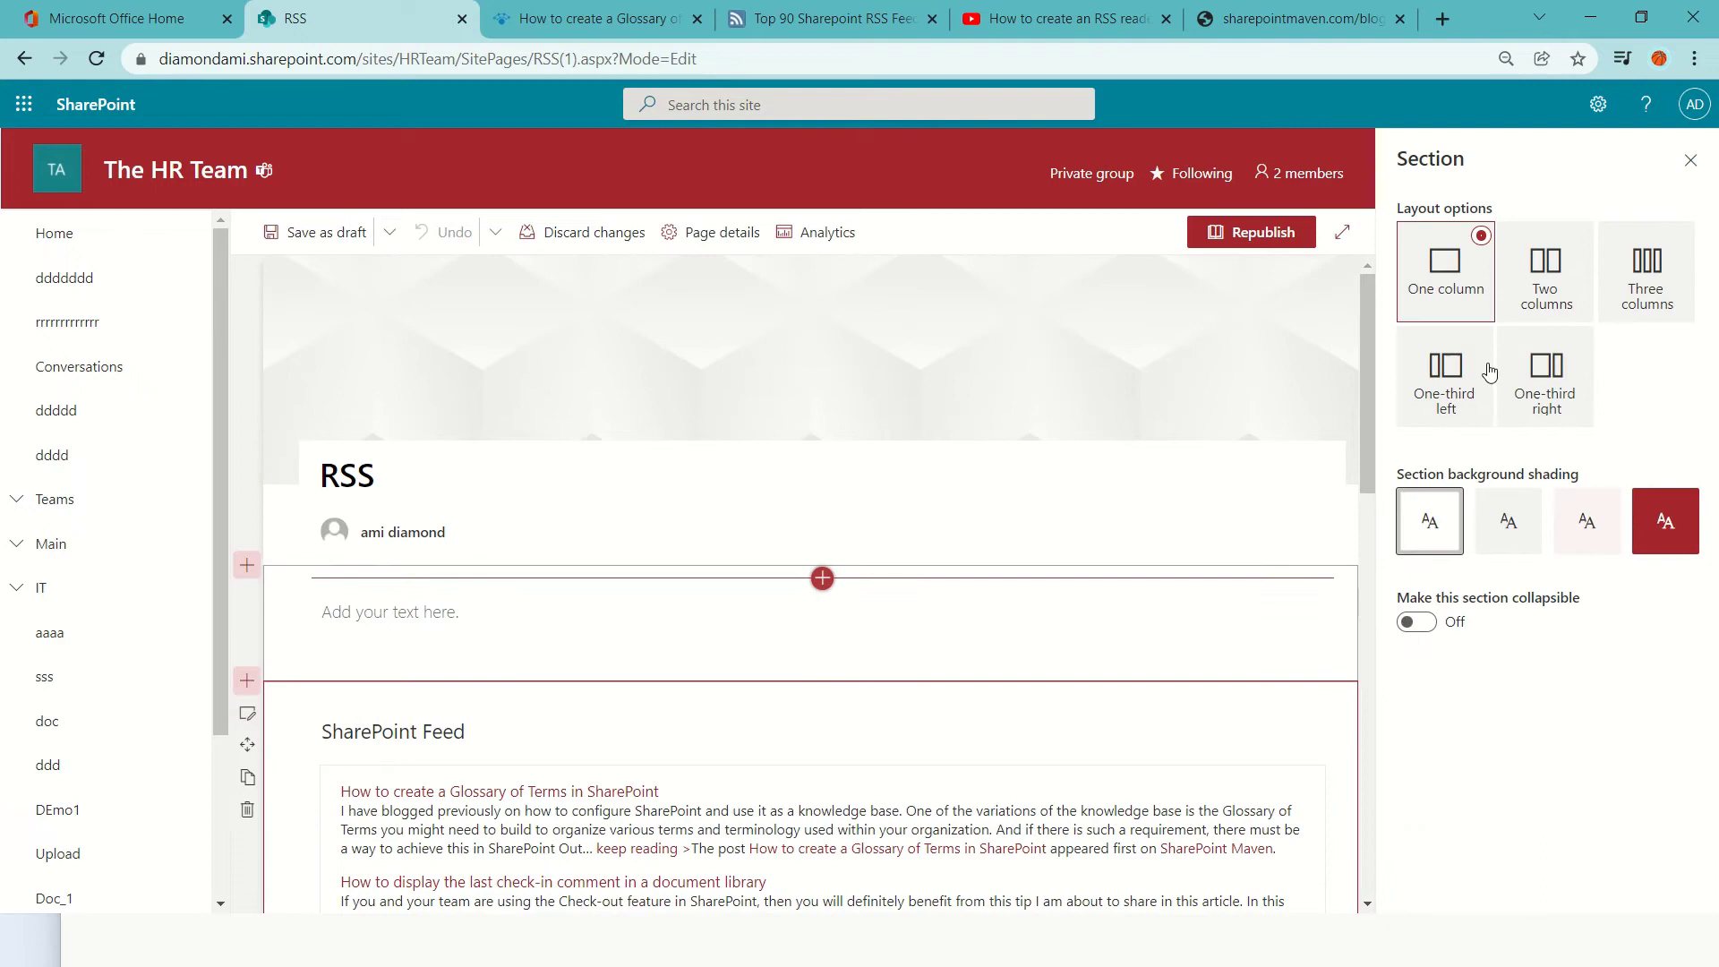
{"action": "left_click", "coordinate": [1565, 287]}
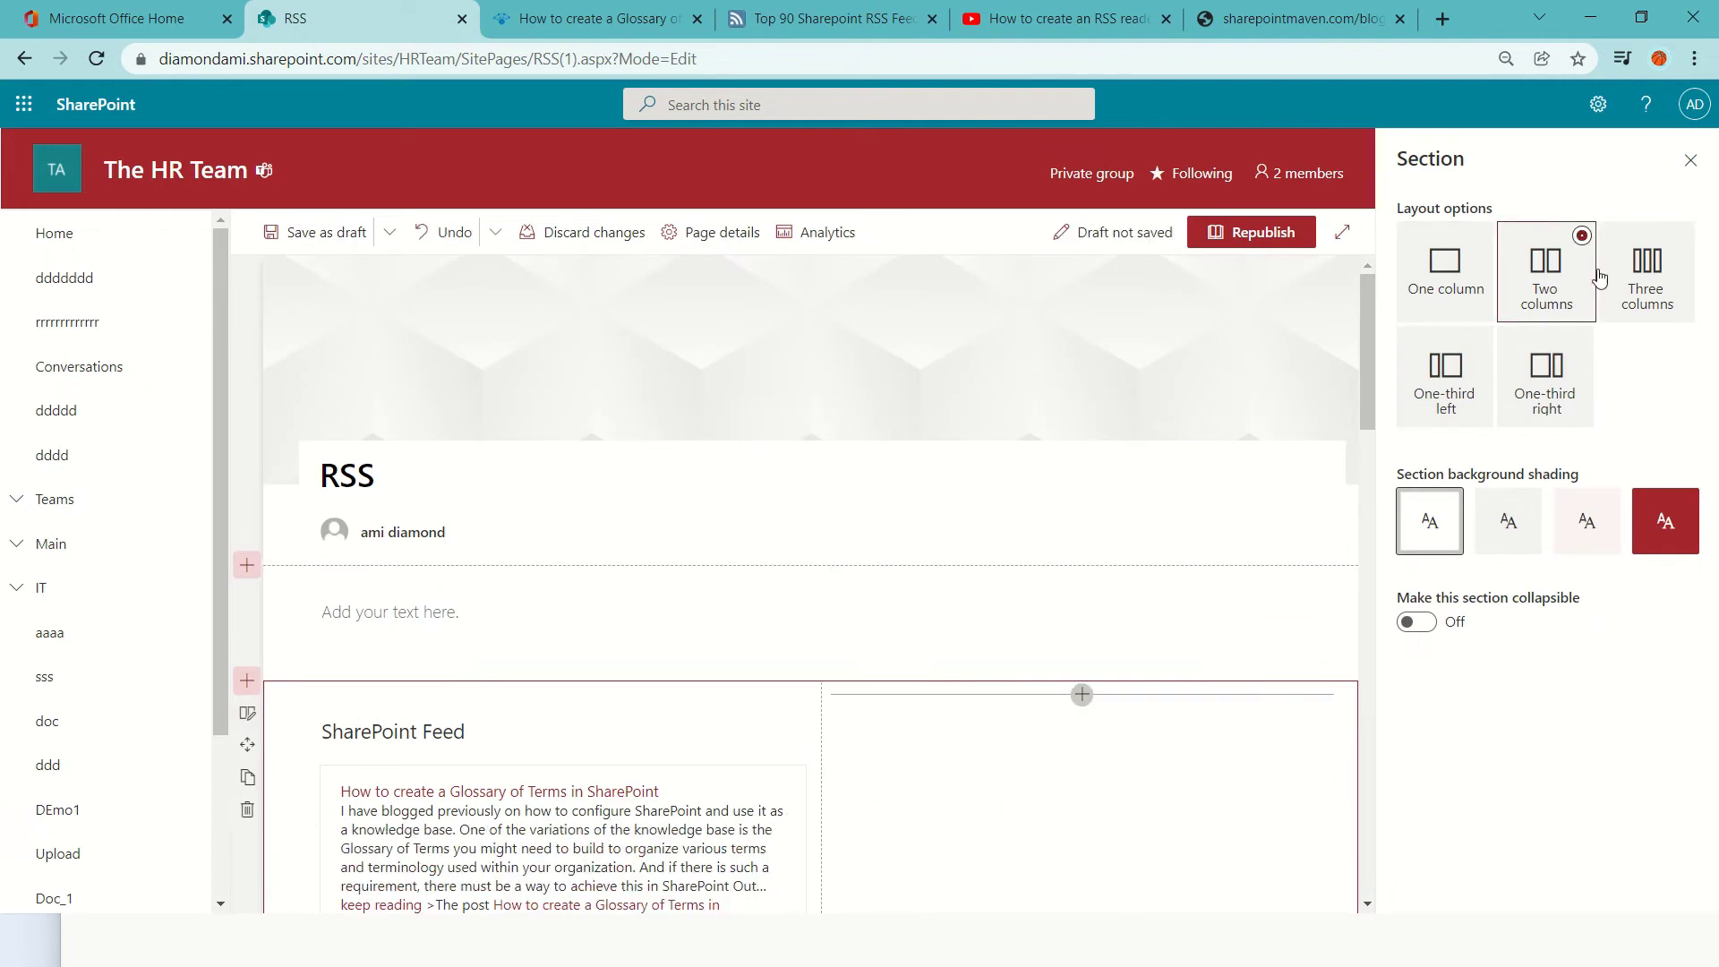
{"action": "left_click", "coordinate": [1688, 163]}
{"action": "left_click", "coordinate": [1589, 233]}
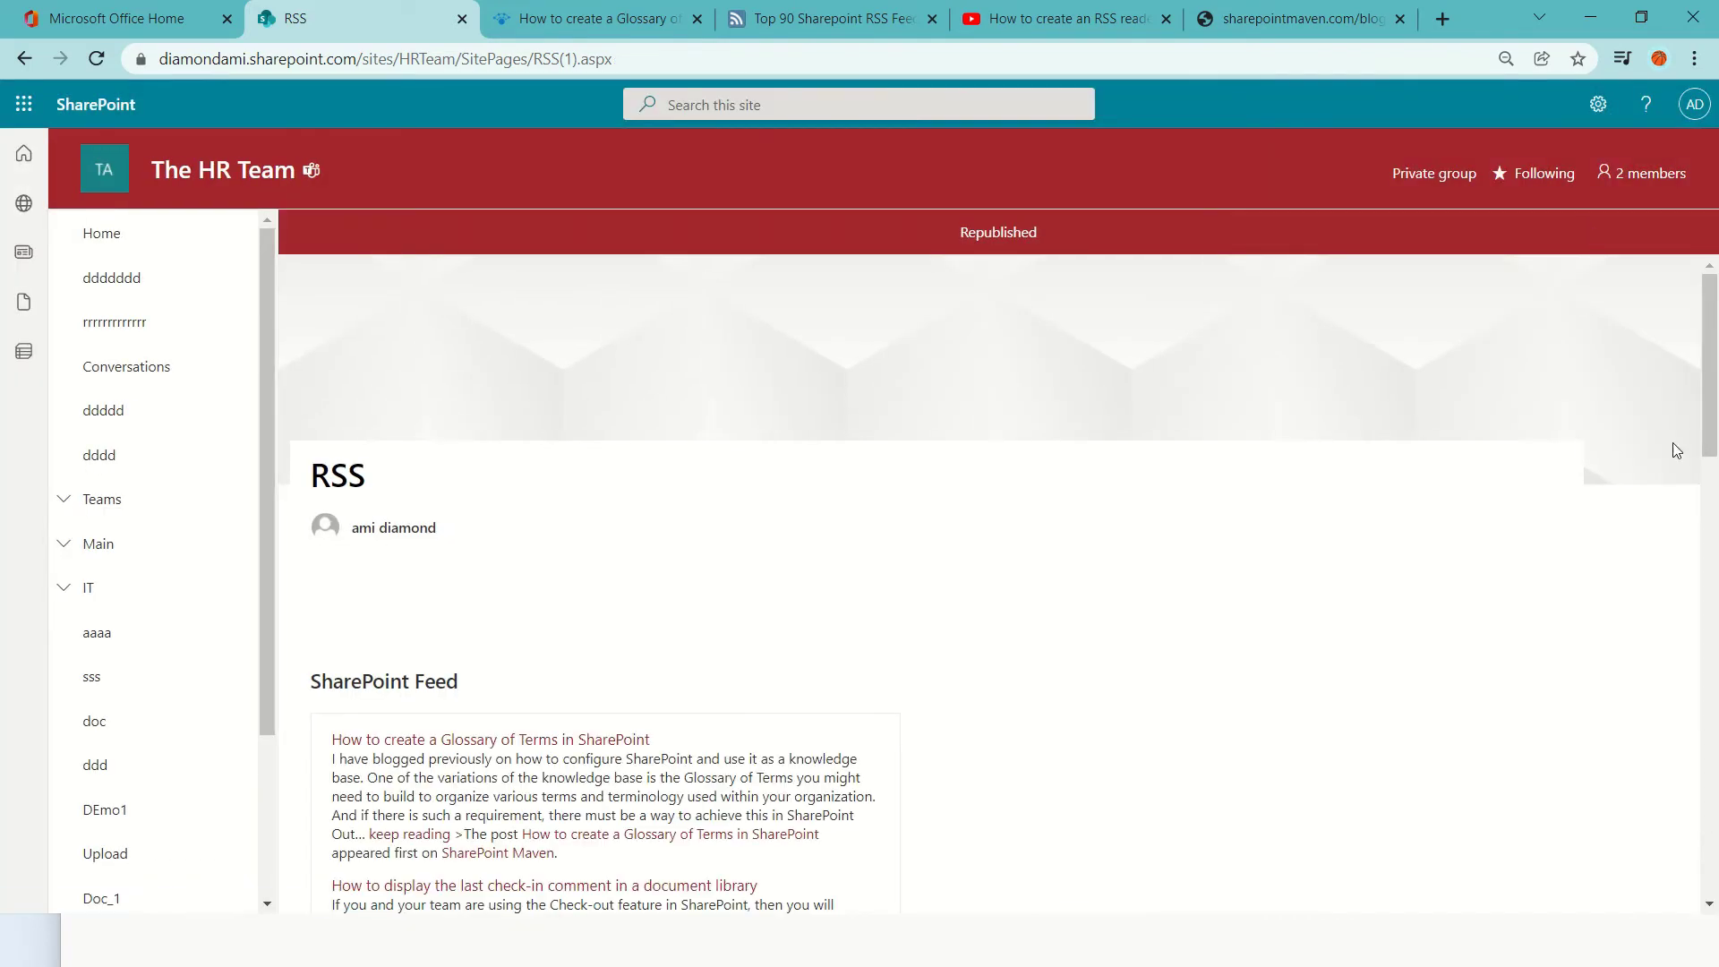
Scroll through the republished RSS page and put it back into edit mode.
{"action": "scroll", "coordinate": [1683, 573], "scroll_direction": "down", "scroll_amount": 10}
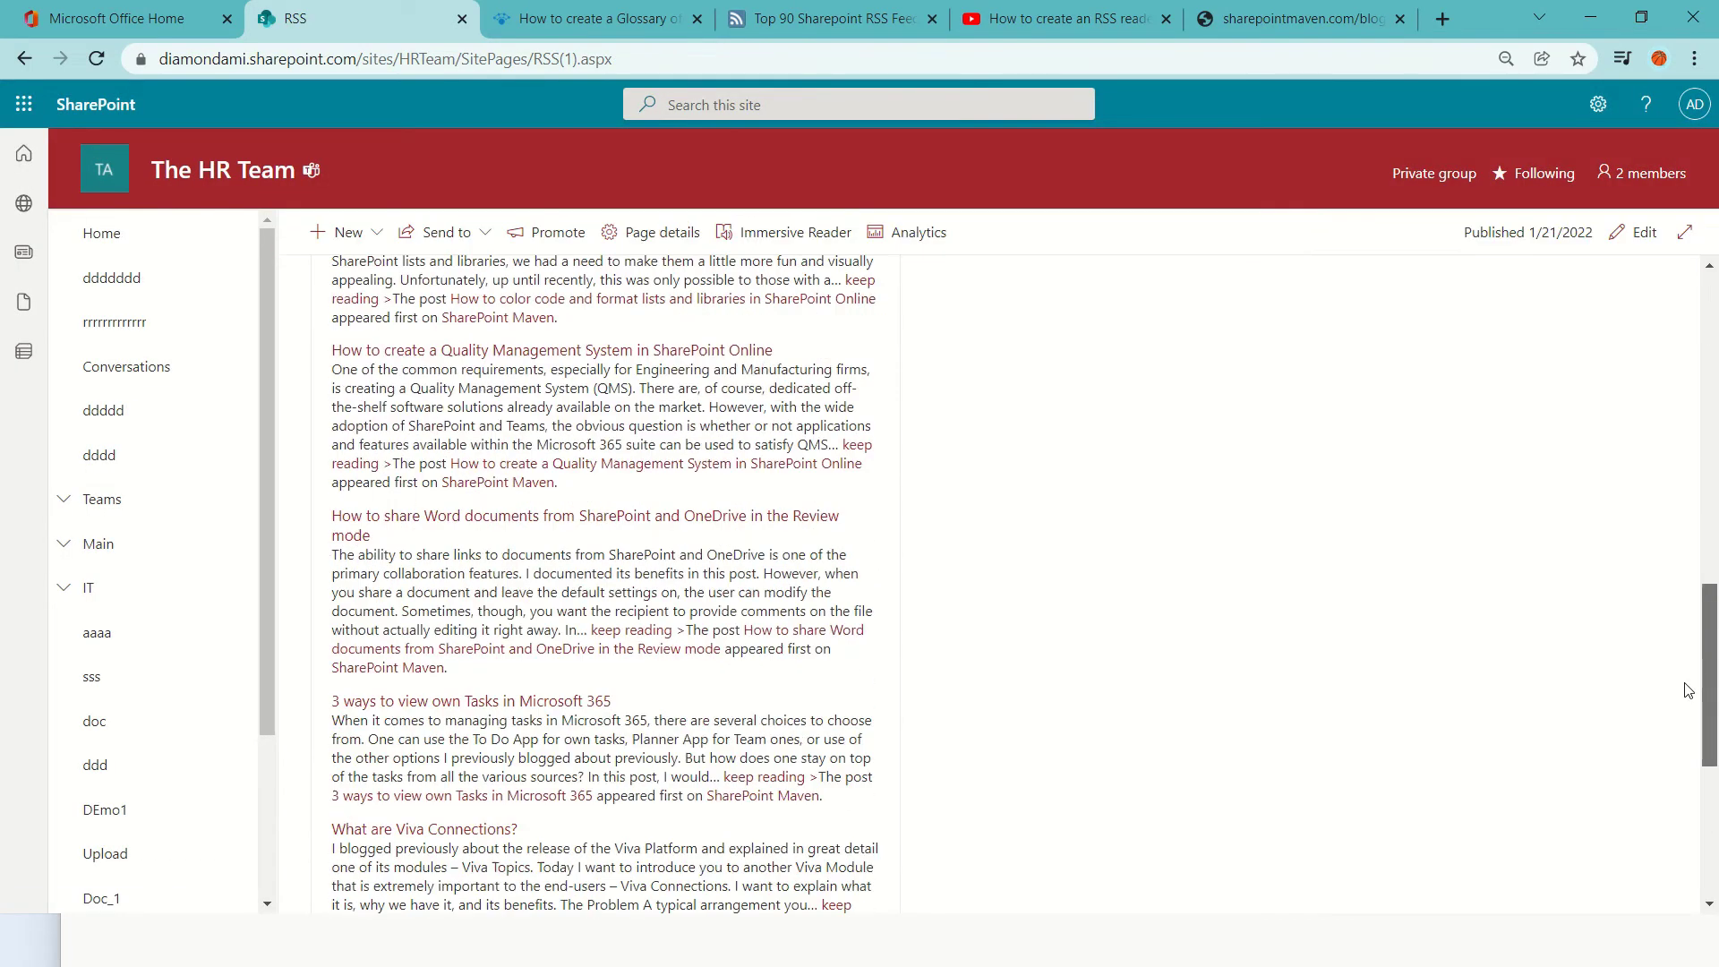
{"action": "scroll", "coordinate": [1688, 689], "scroll_direction": "down", "scroll_amount": 5}
{"action": "left_click_drag", "start_coordinate": [1706, 819], "coordinate": [1704, 438]}
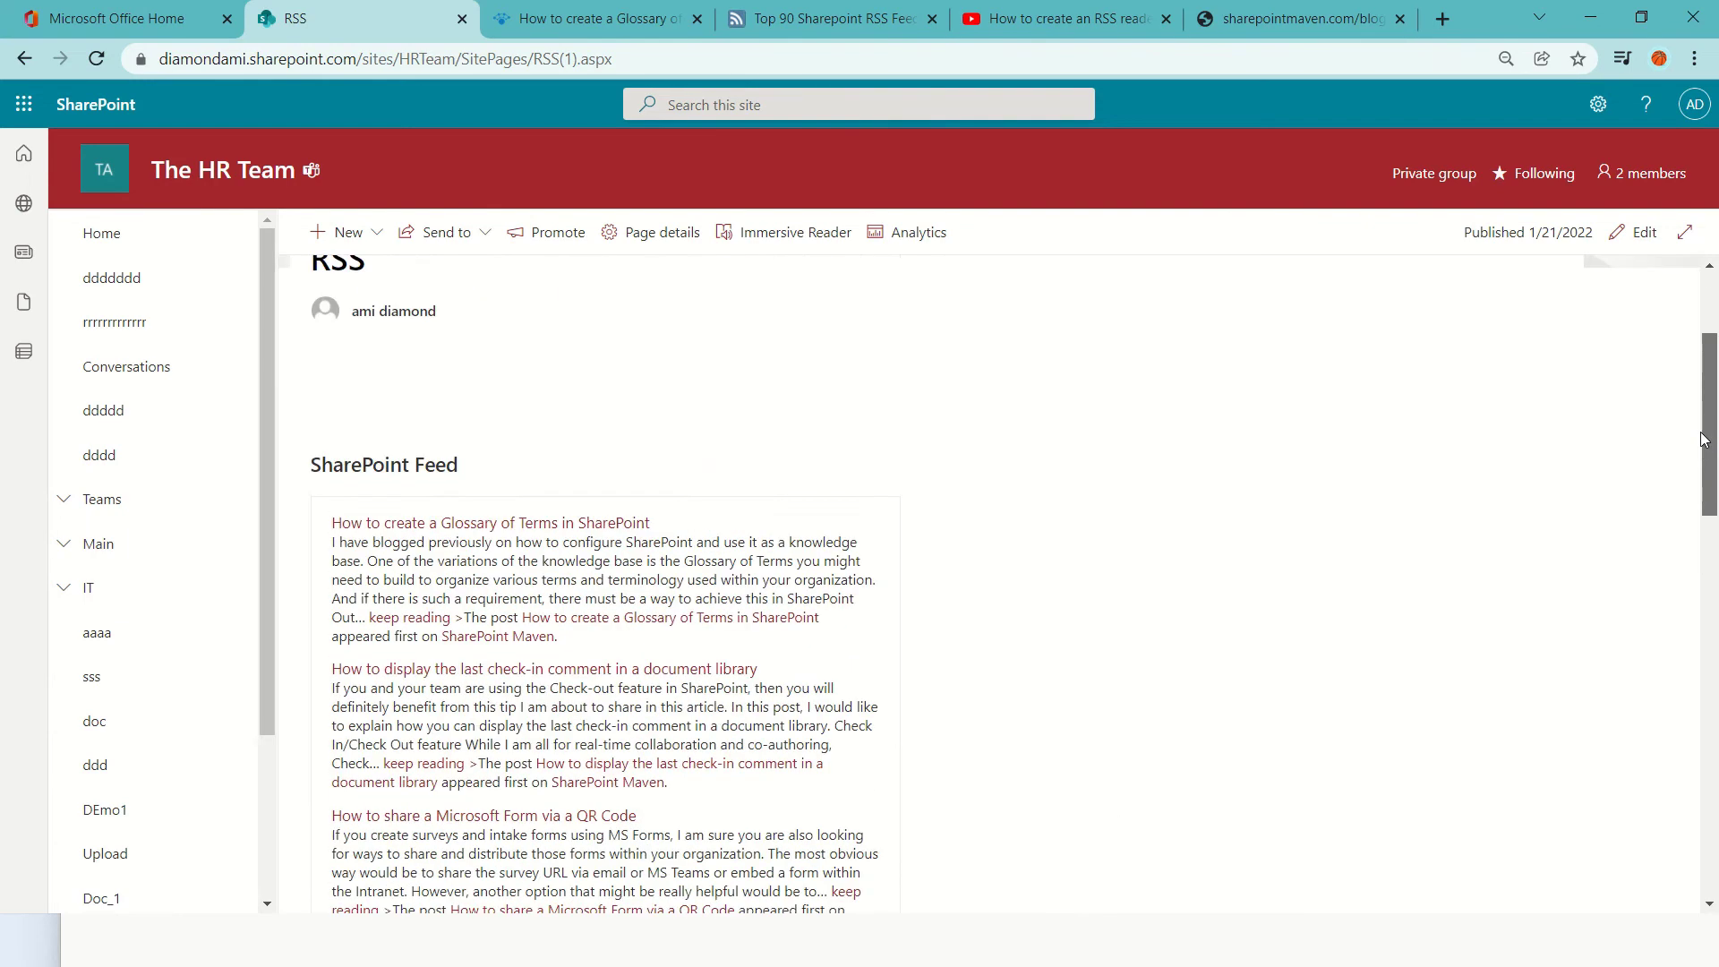
{"action": "right_click", "coordinate": [1652, 249]}
{"action": "right_click", "coordinate": [1631, 233]}
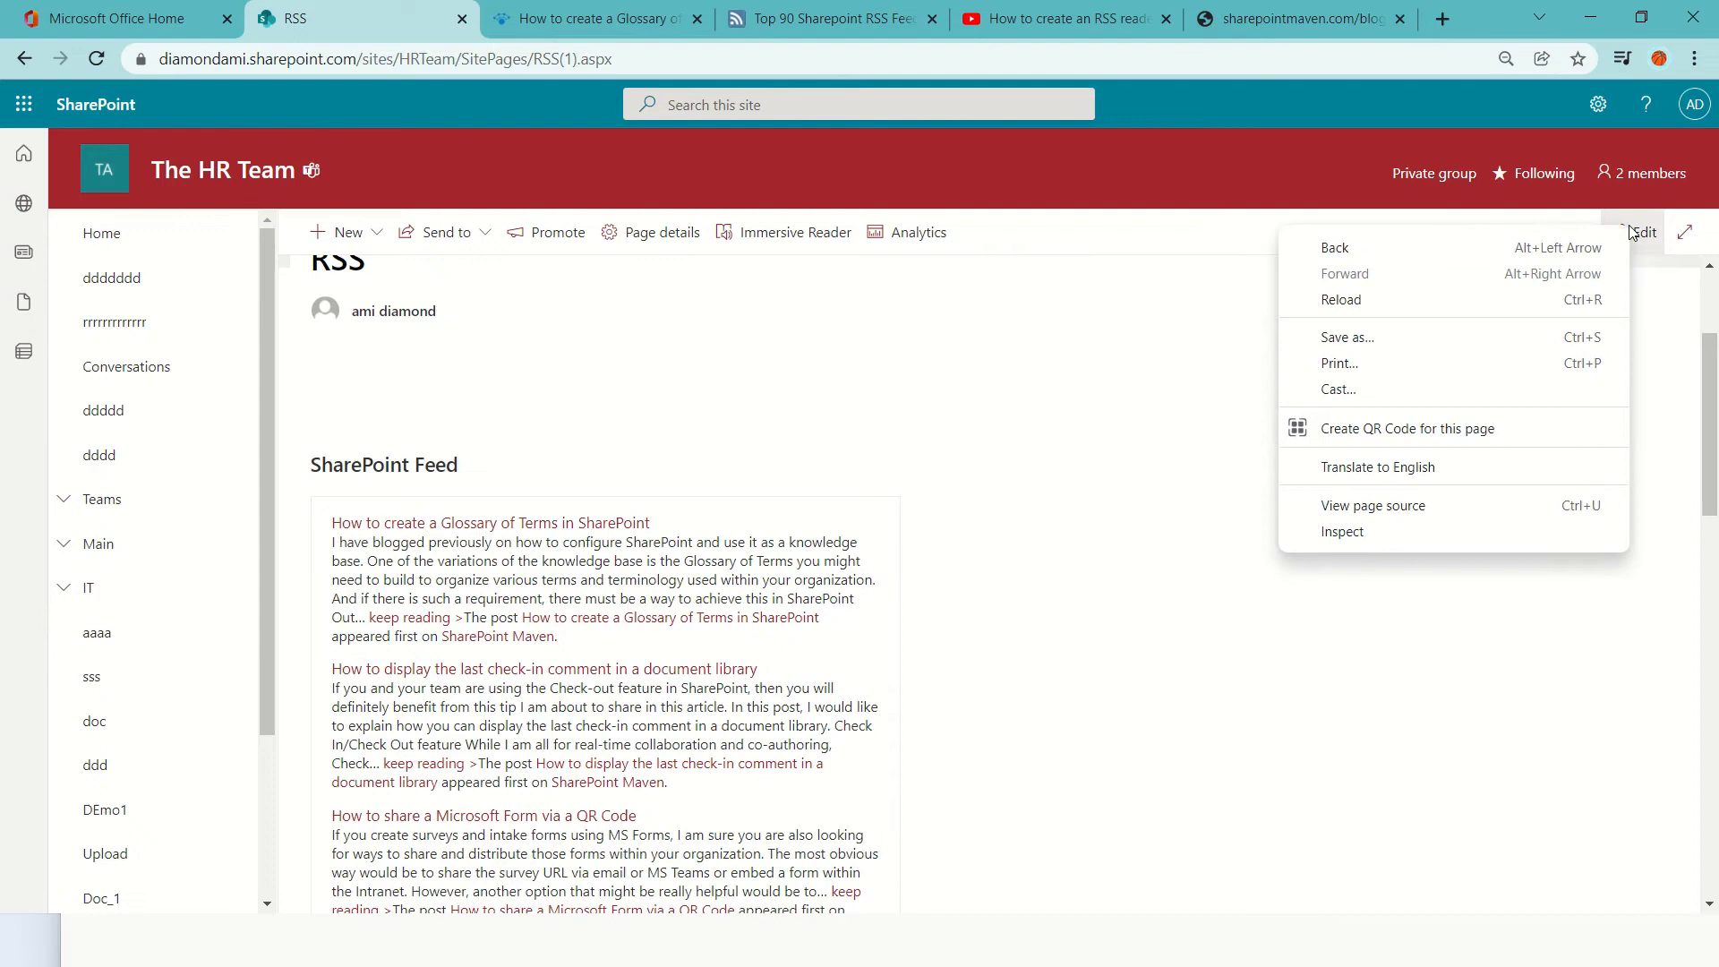
{"action": "right_click", "coordinate": [1653, 235]}
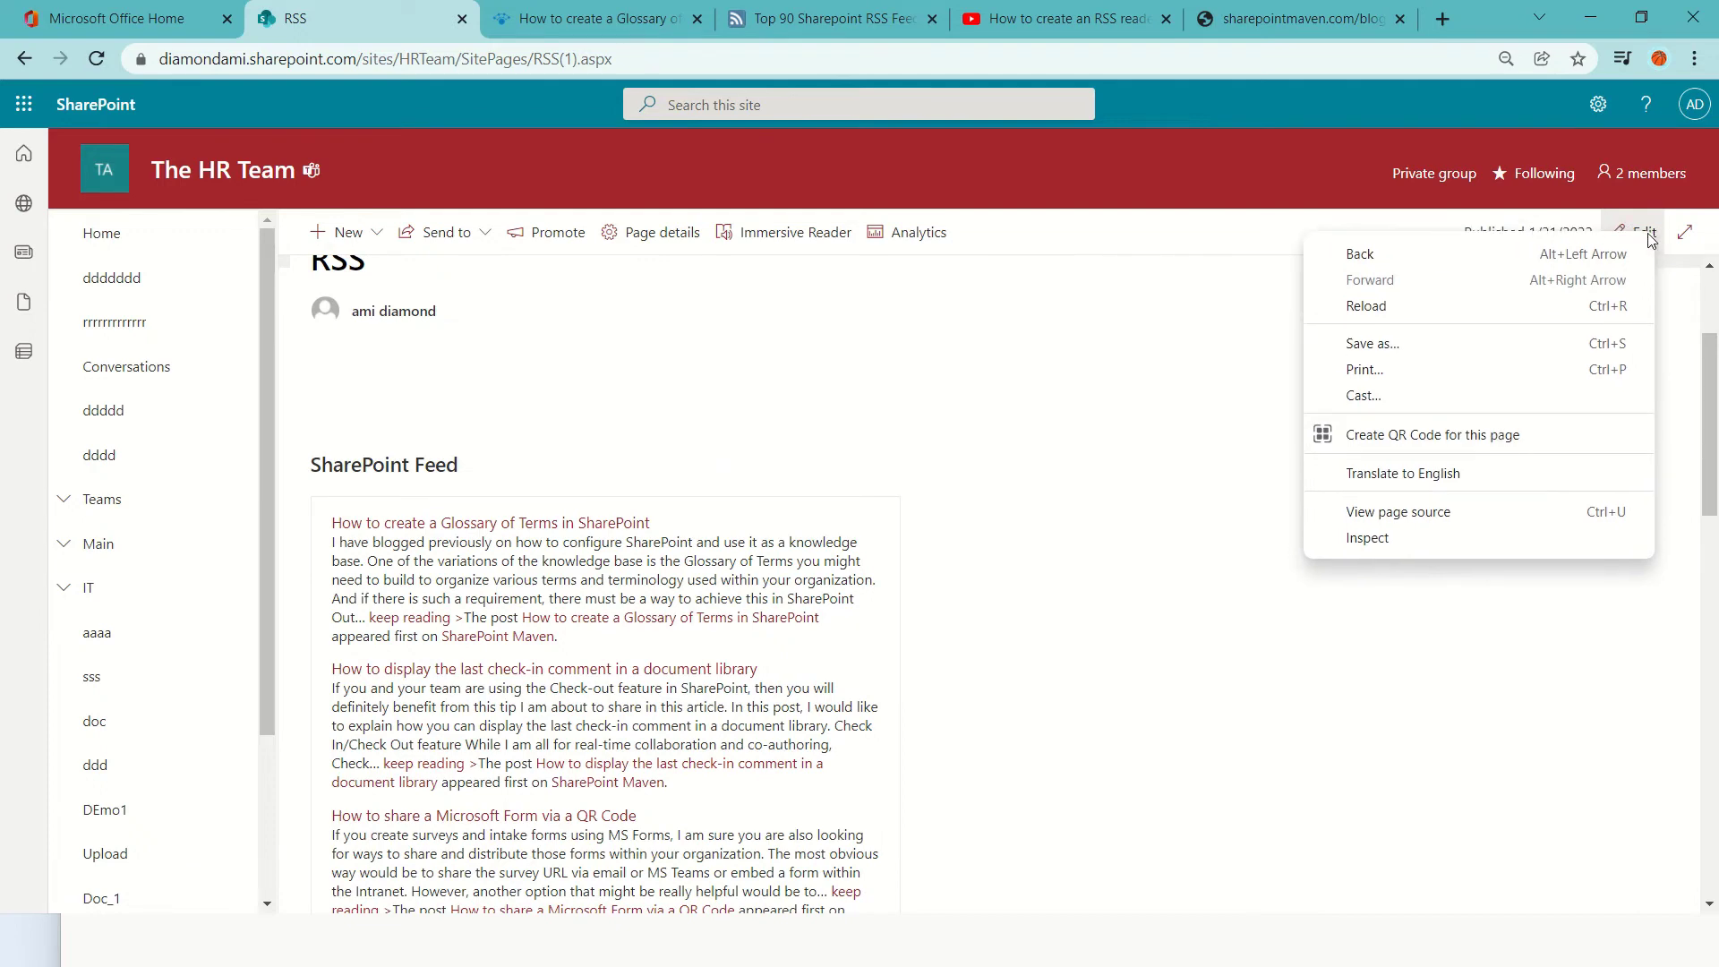
{"action": "left_click", "coordinate": [942, 443]}
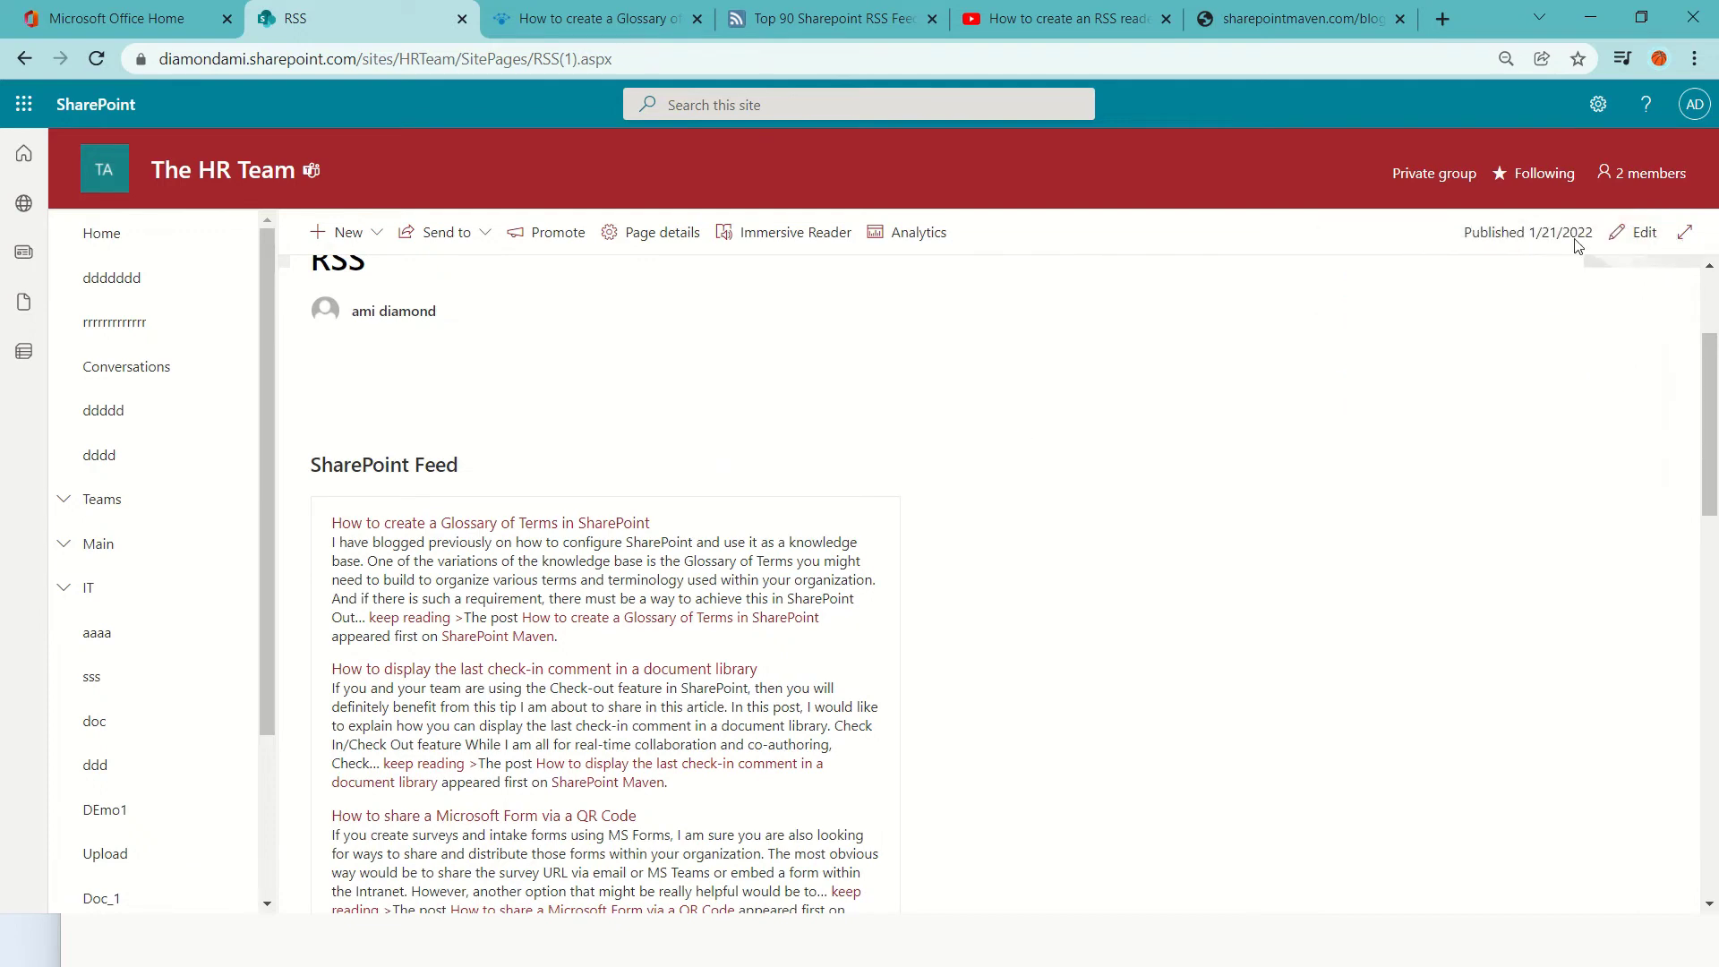
{"action": "left_click", "coordinate": [1638, 234]}
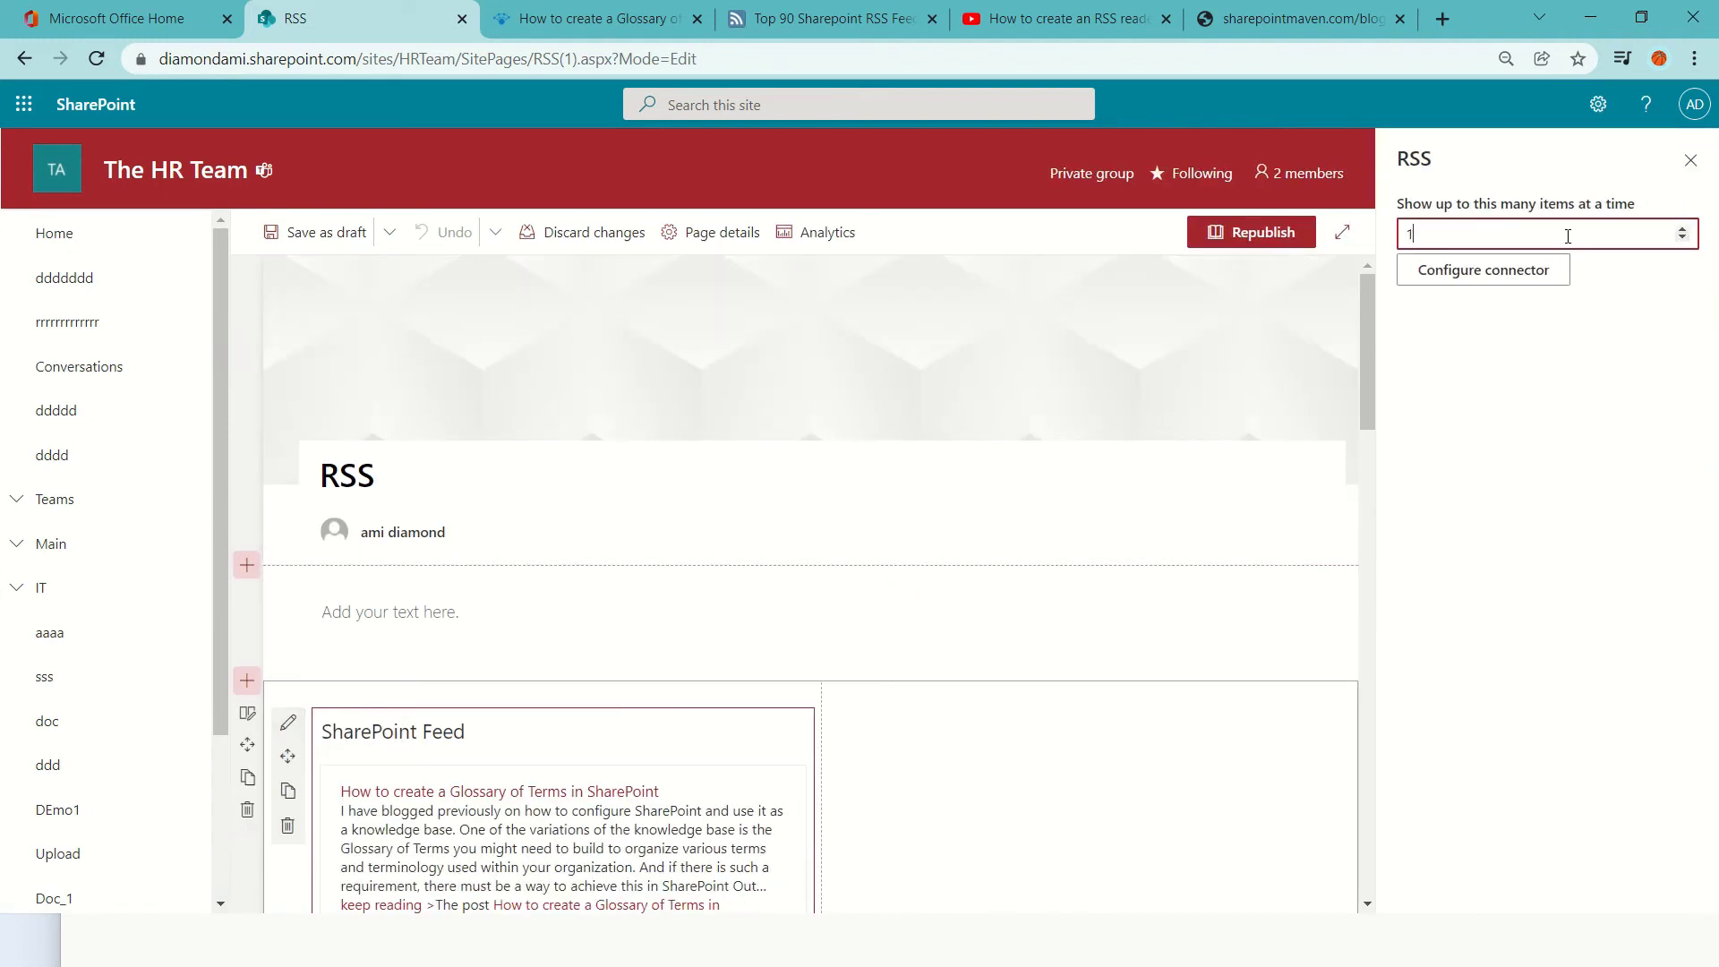
Limit the RSS web part to show up to 3 items at a time.
{"action": "double_click", "coordinate": [1449, 243]}
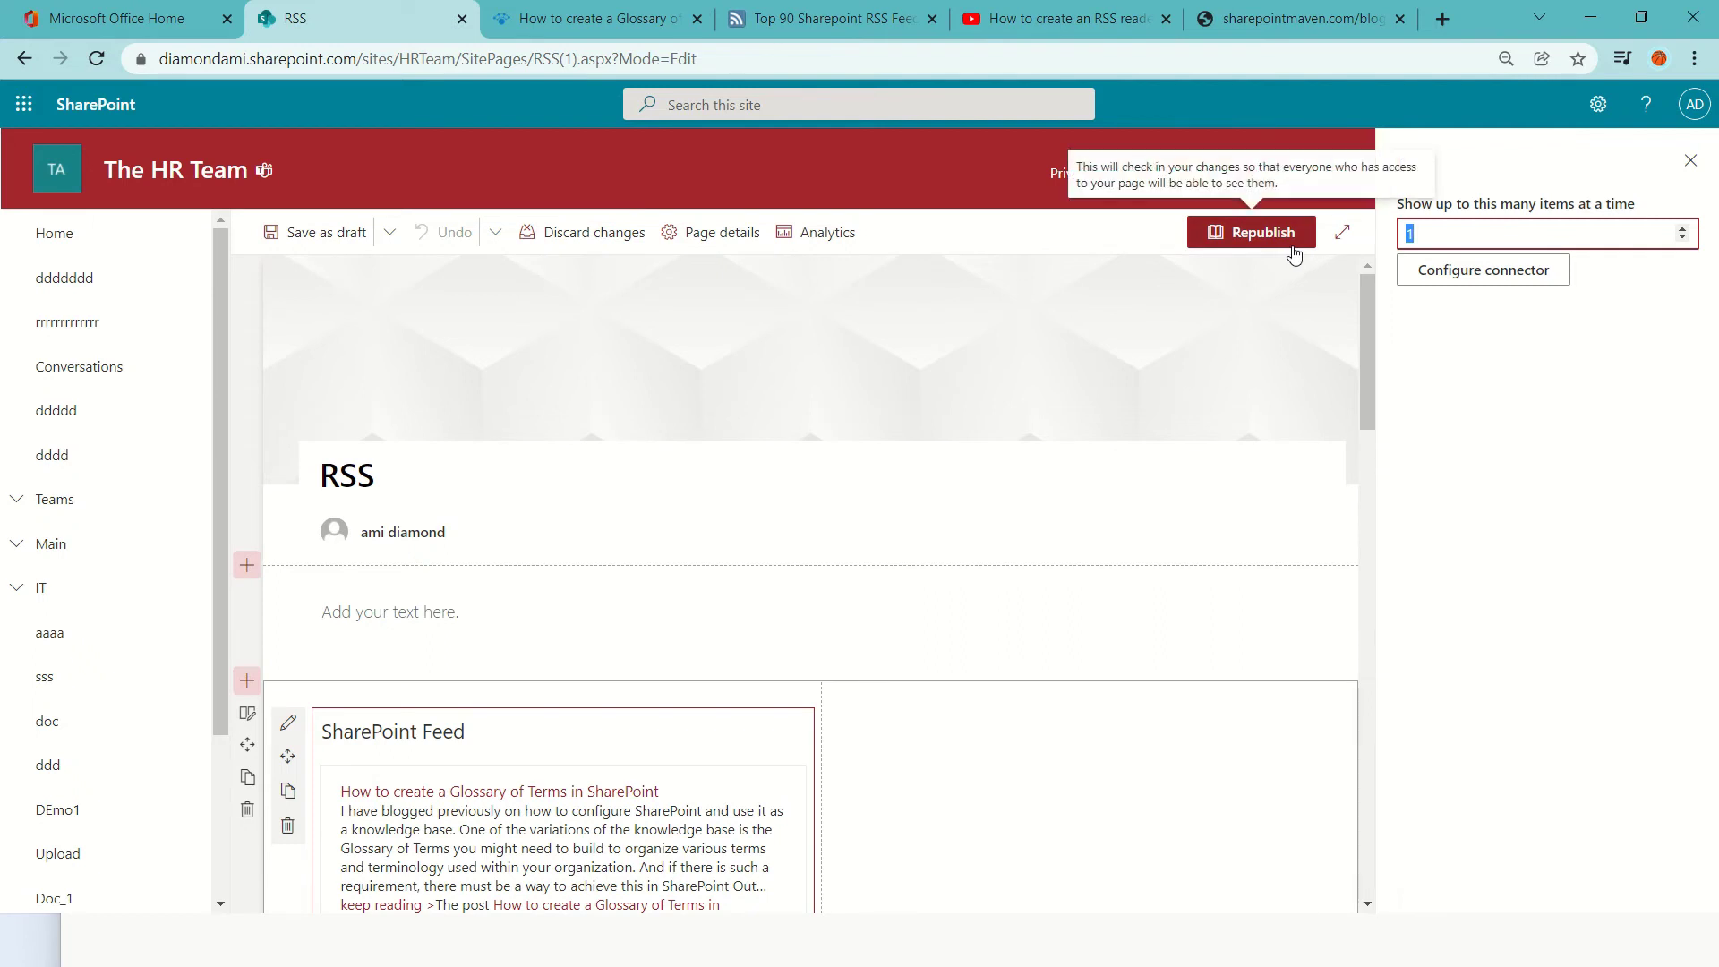
{"action": "type", "text": "3"}
{"action": "left_click", "coordinate": [1544, 400]}
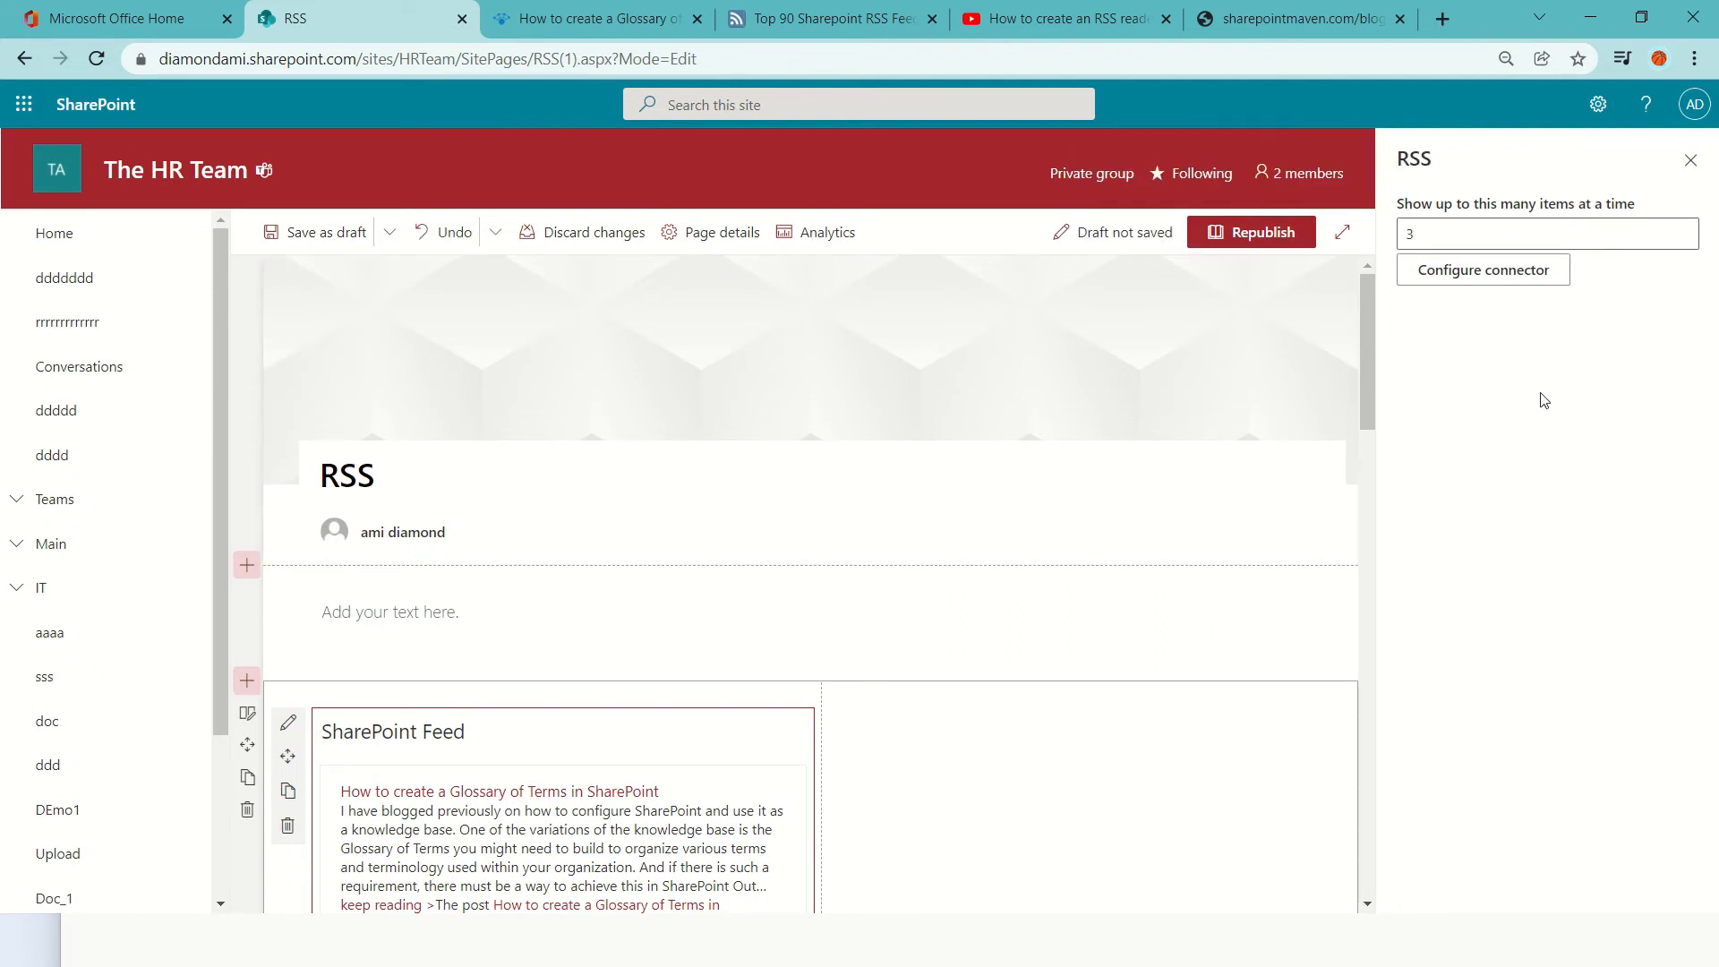
{"action": "left_click", "coordinate": [1690, 161]}
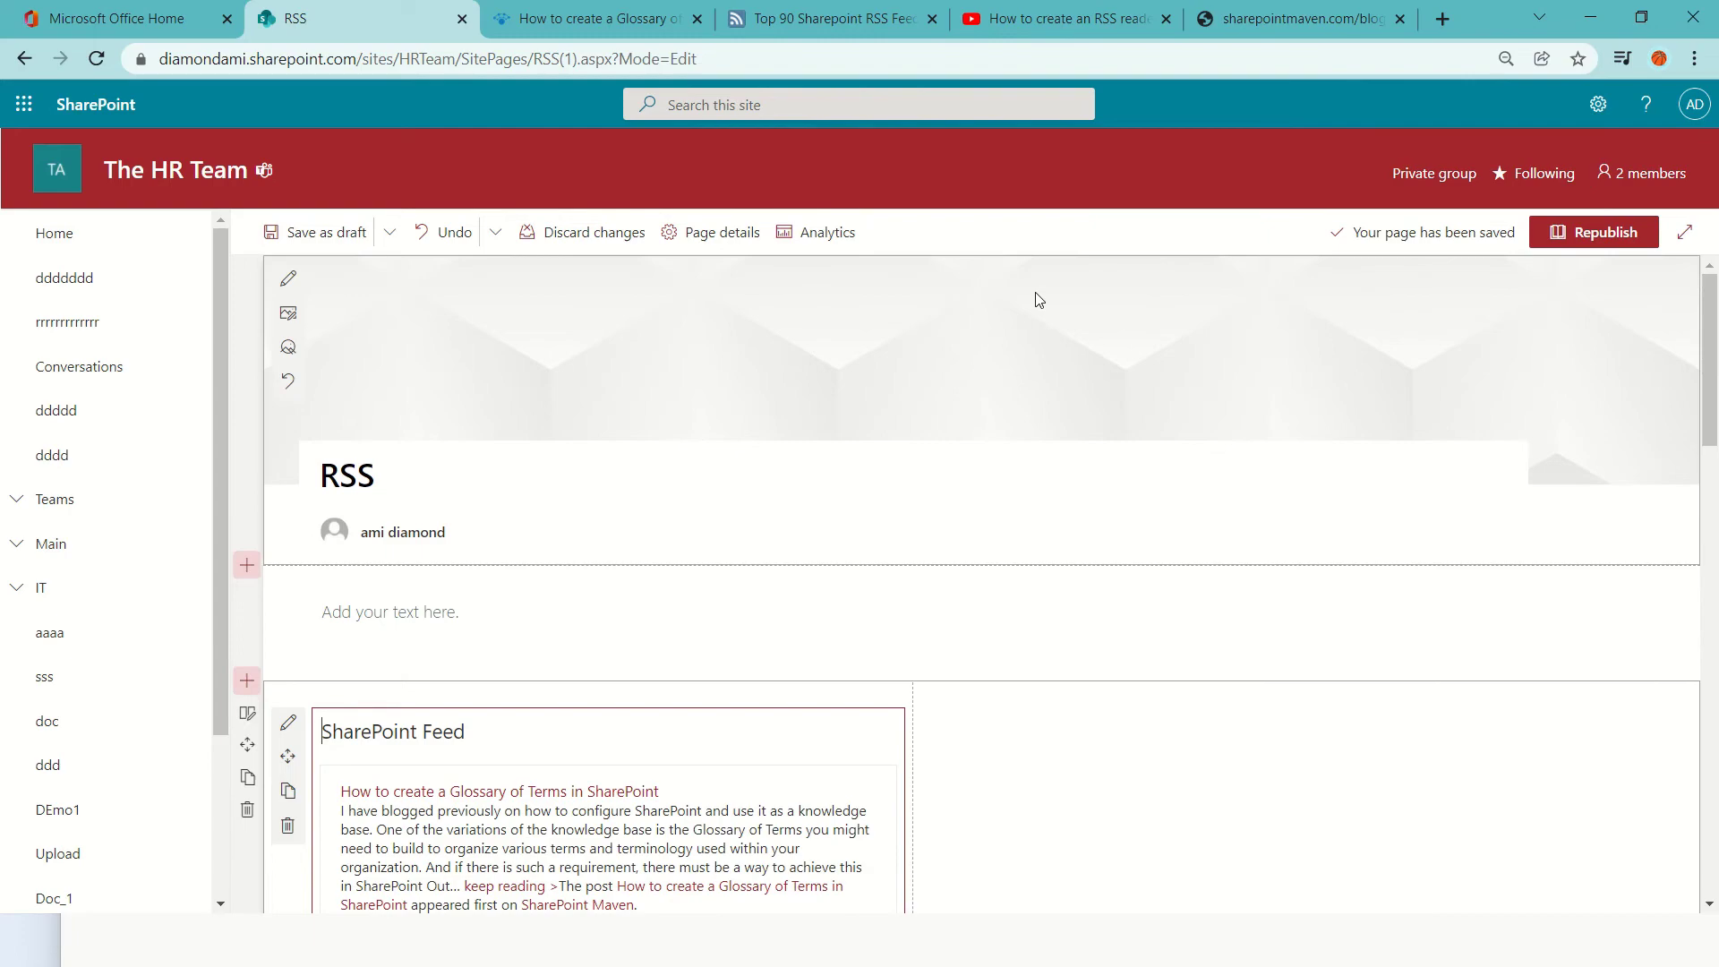
Republish the RSS page and scroll through the updated SharePoint Feed.
{"action": "left_click", "coordinate": [1580, 232]}
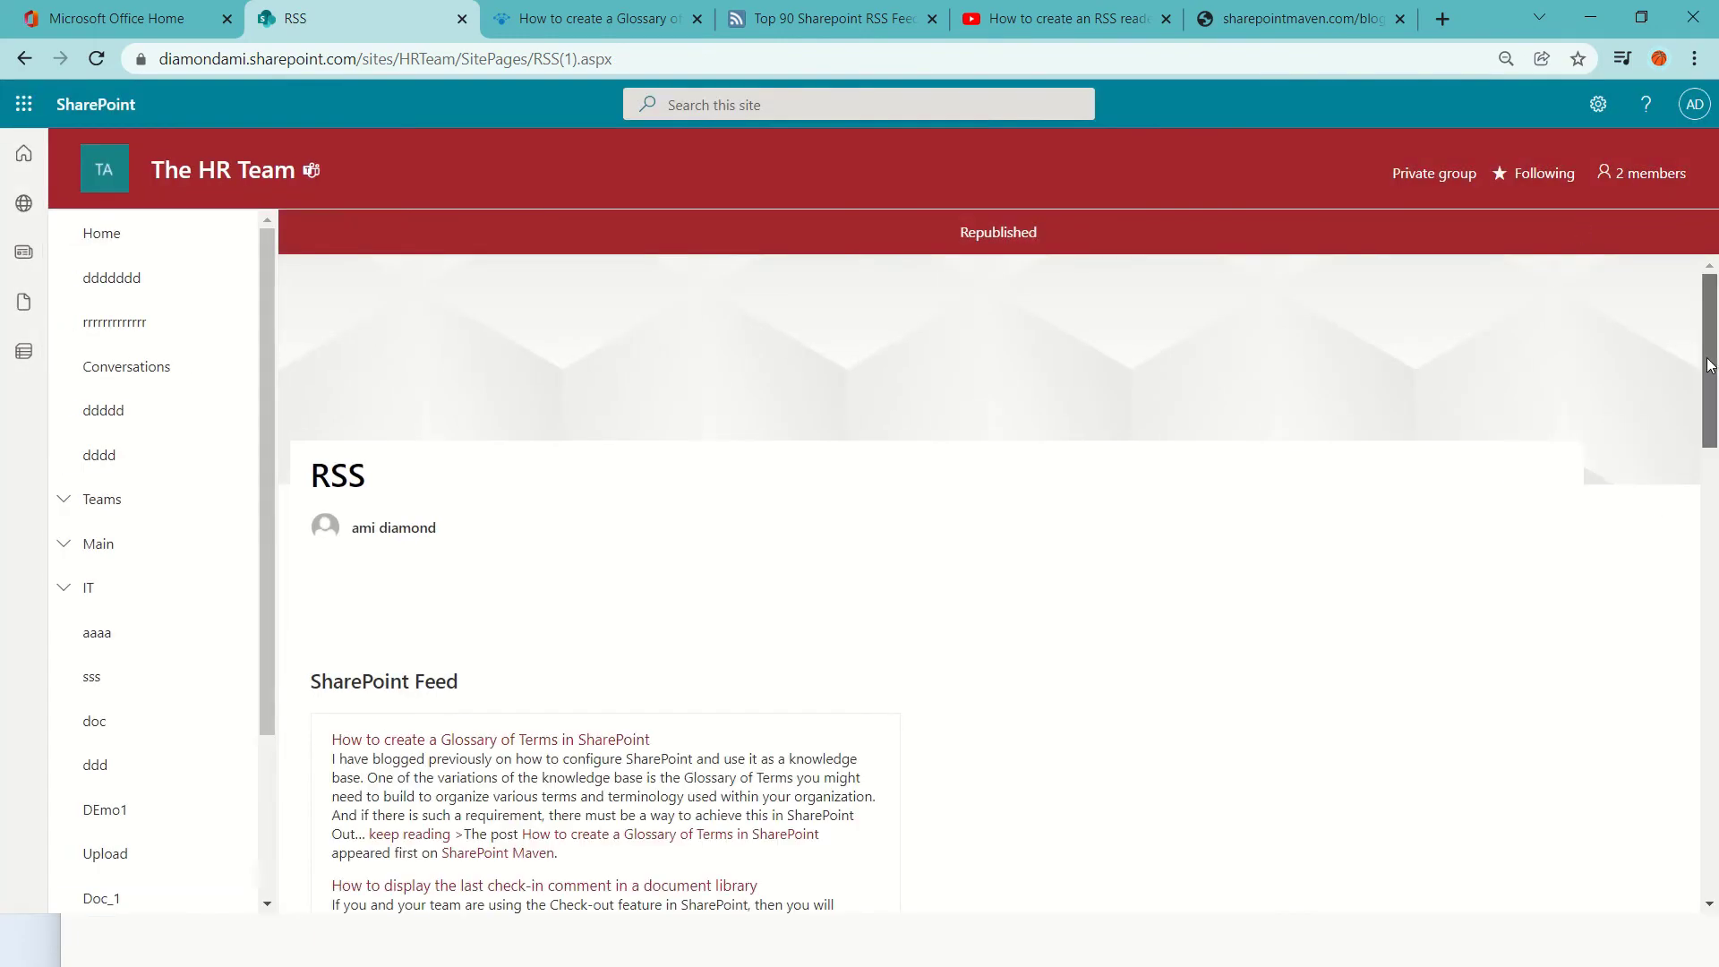
{"action": "left_click_drag", "start_coordinate": [1708, 365], "coordinate": [1683, 538]}
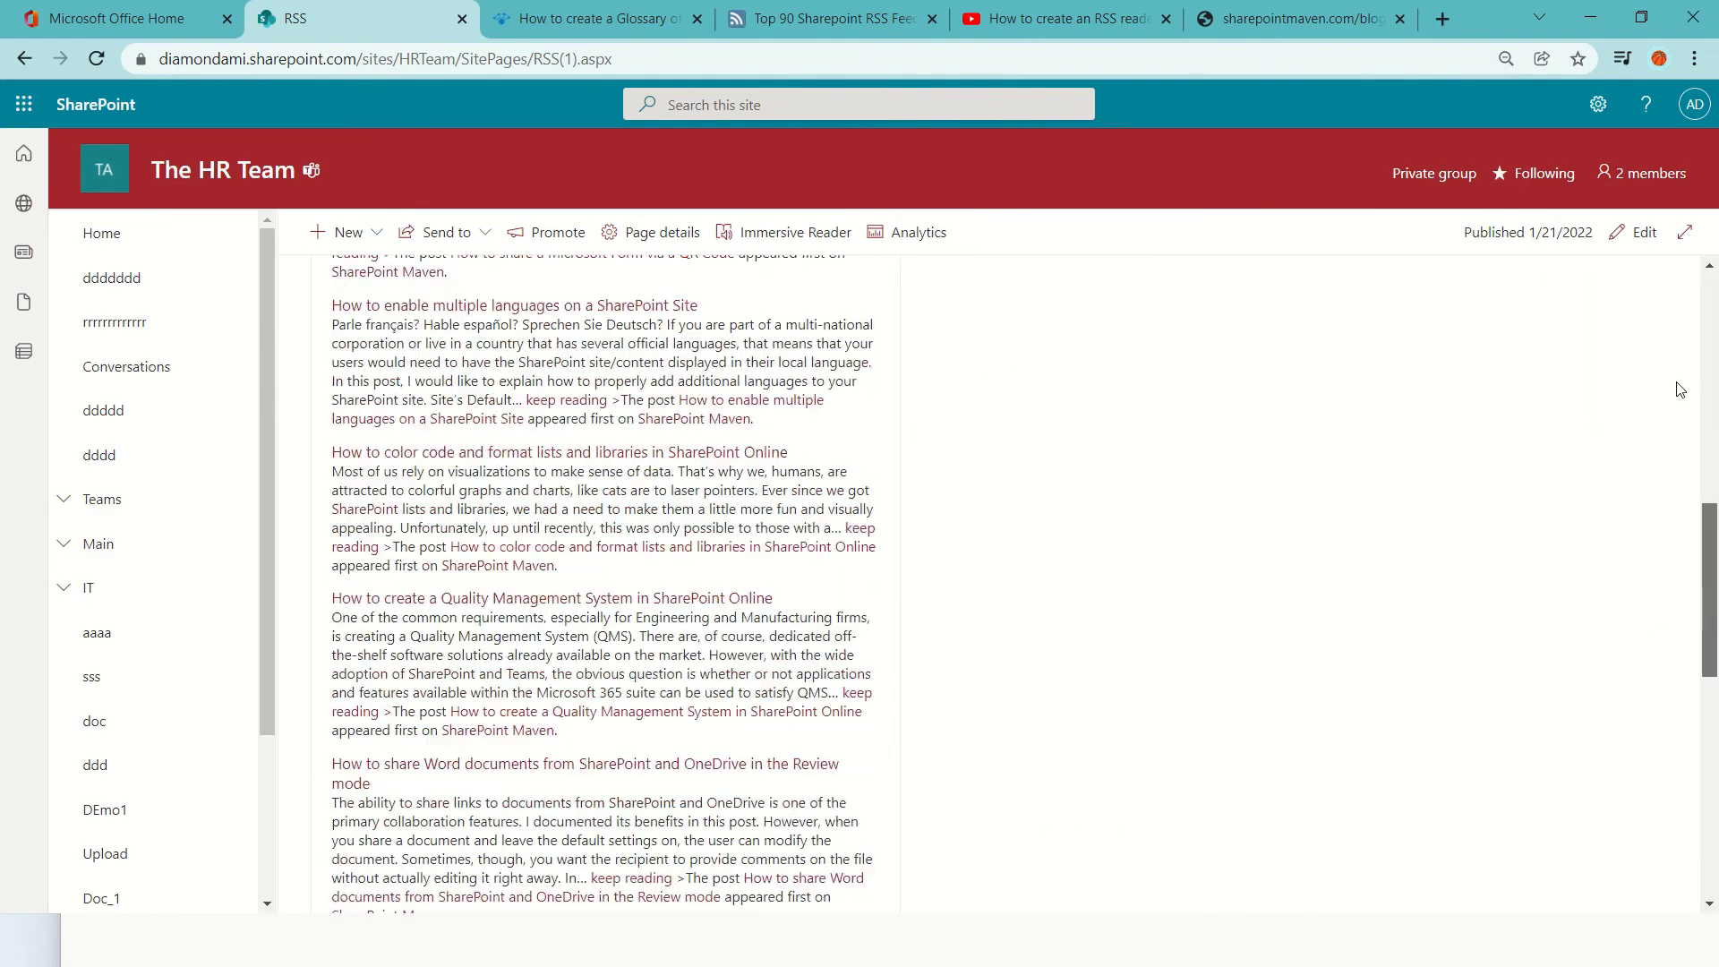
{"action": "left_click_drag", "start_coordinate": [1680, 390], "coordinate": [1692, 251]}
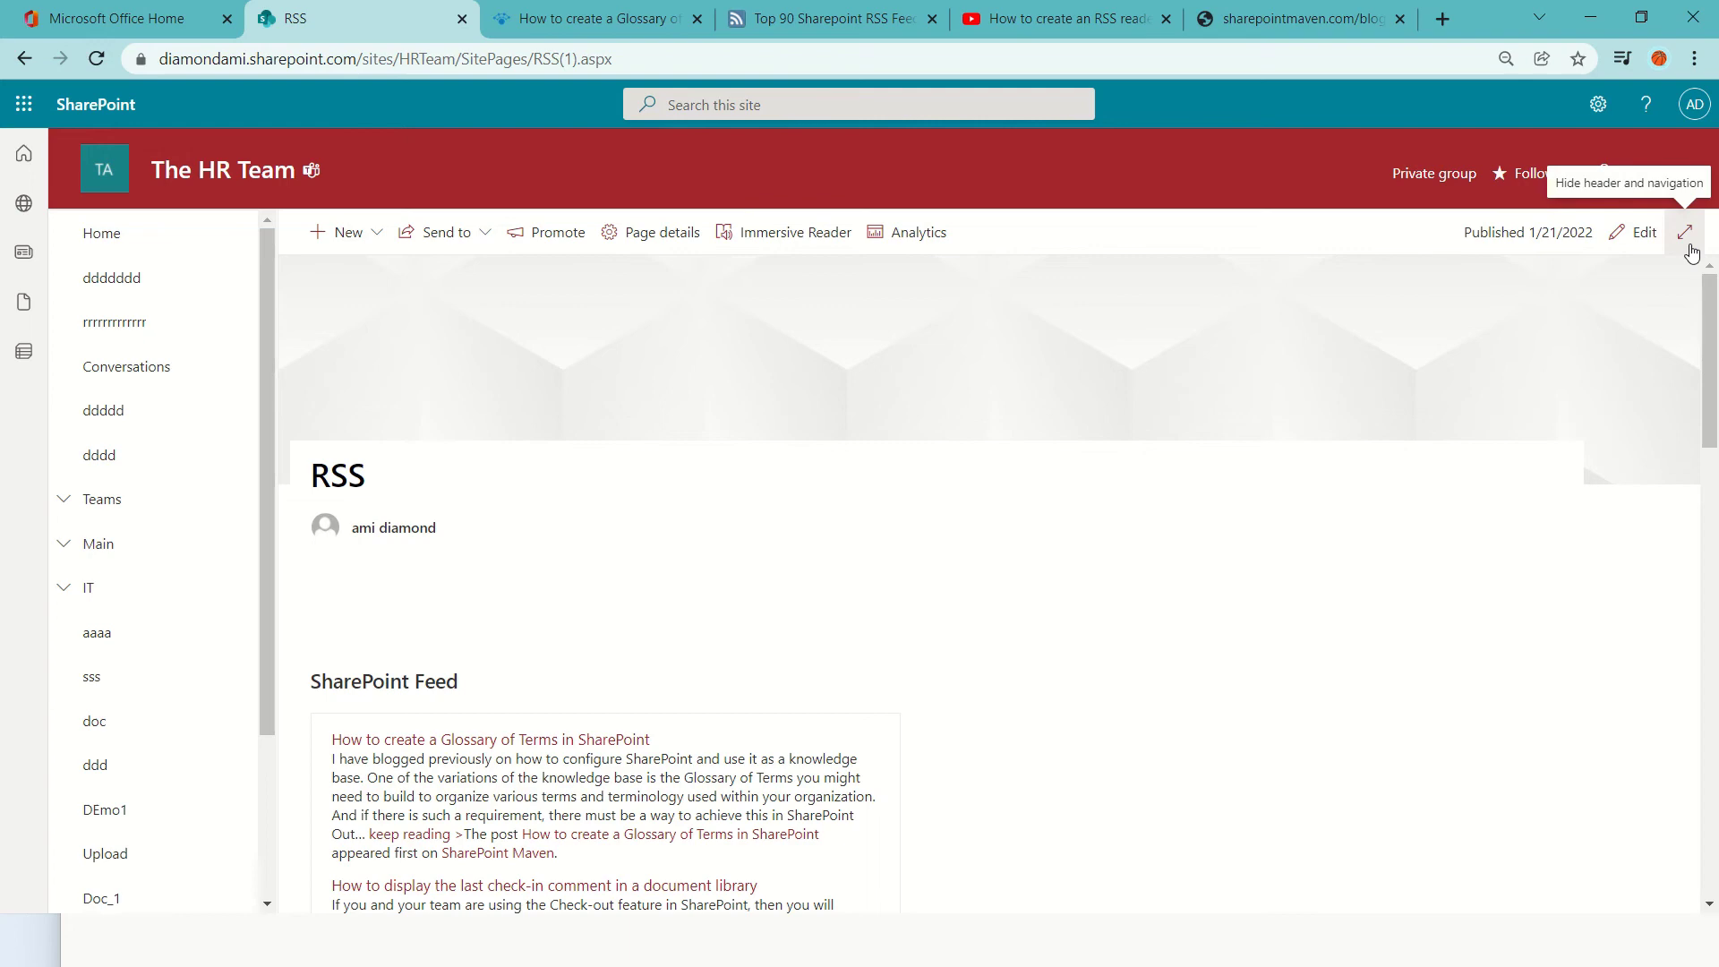
{"action": "left_click_drag", "start_coordinate": [1711, 333], "coordinate": [1711, 410]}
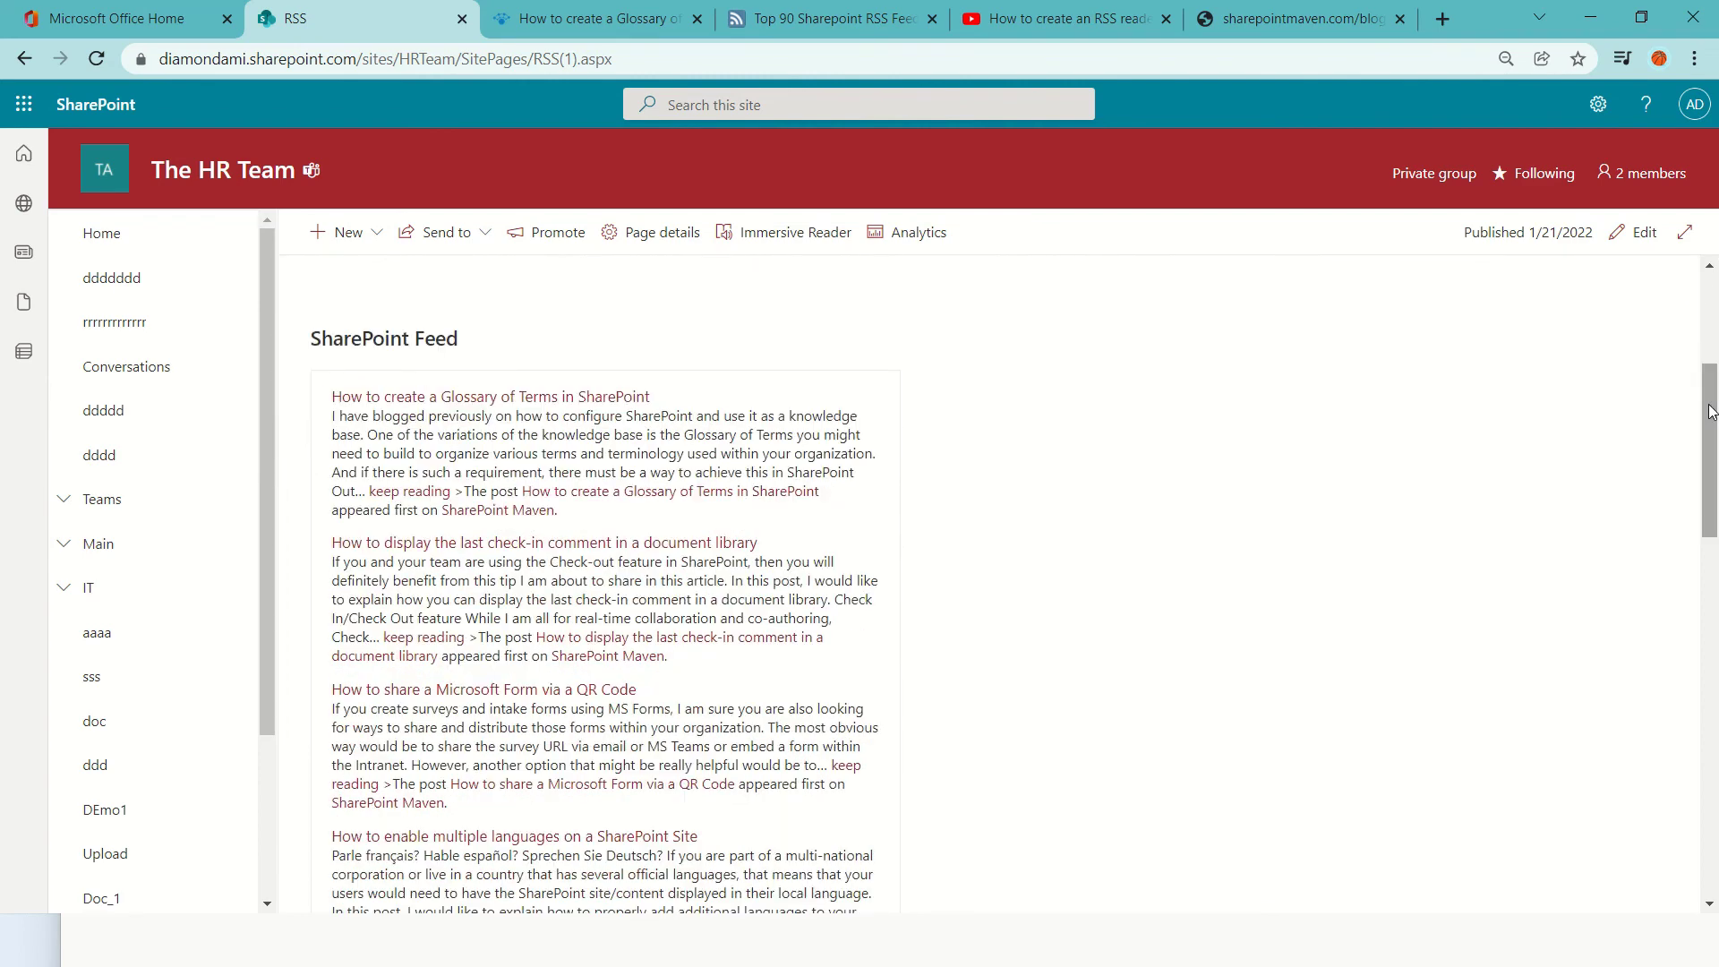